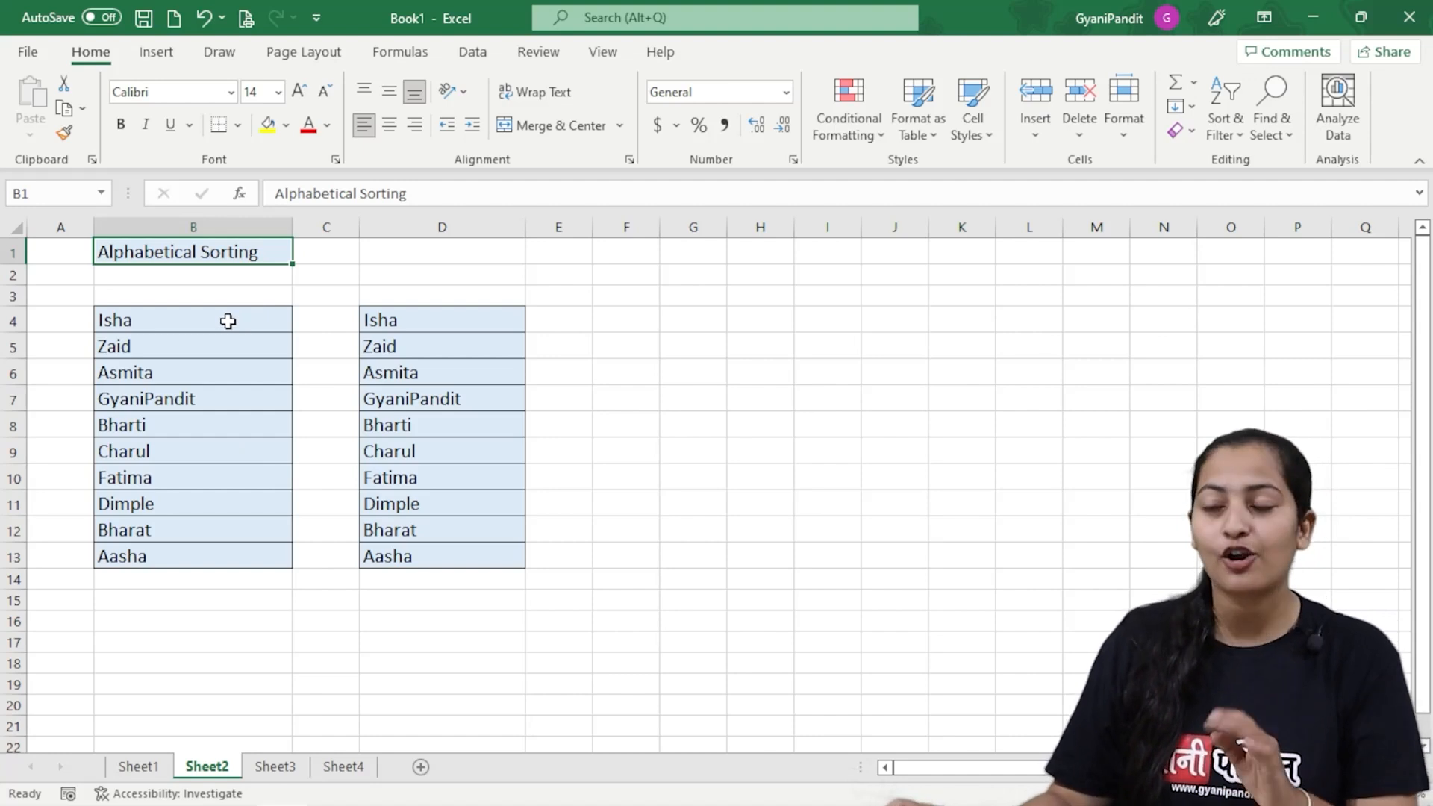
Step: Sort the list of names in B4:B13 alphabetically from A to Z
drag(203, 324, 211, 556)
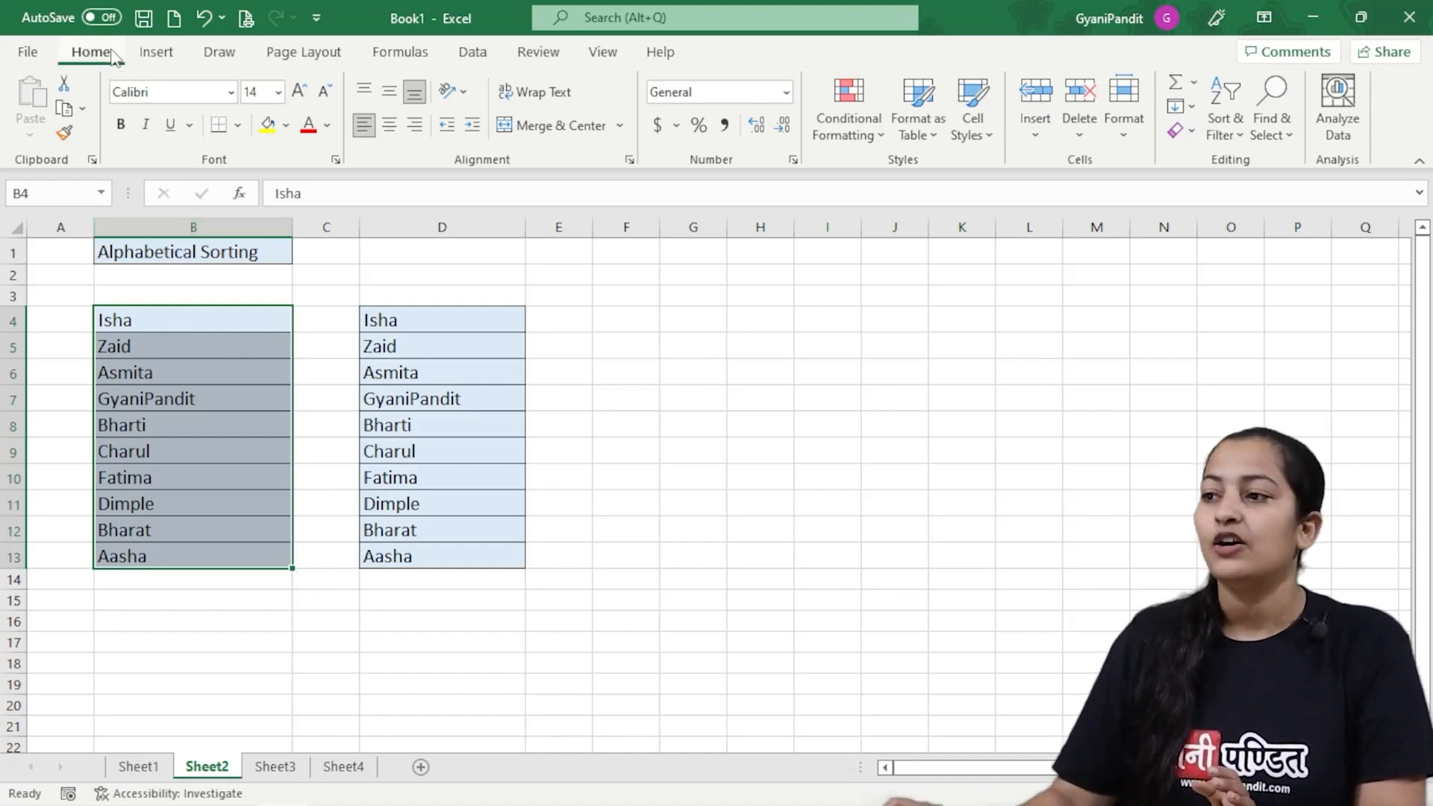
click(1229, 128)
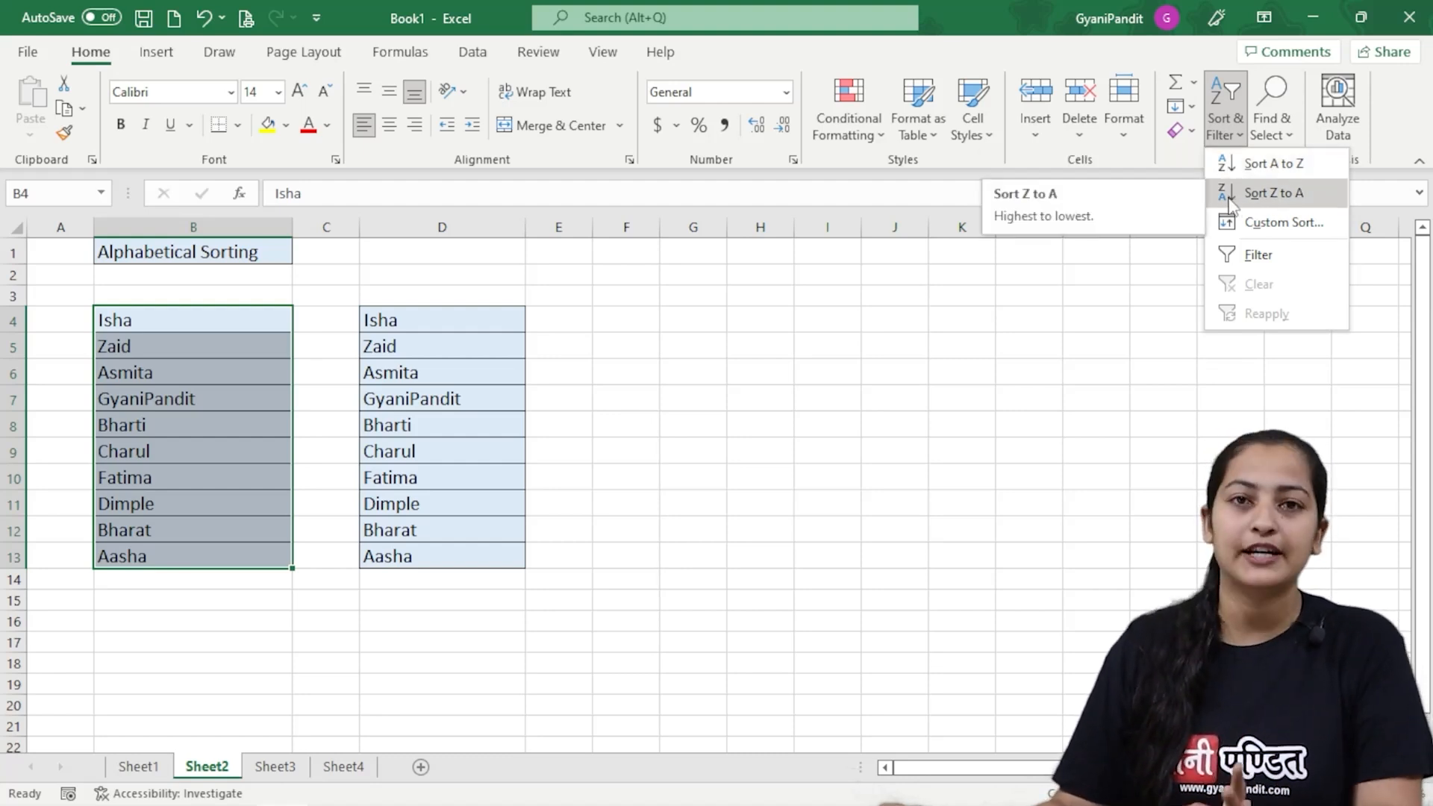
click(1245, 166)
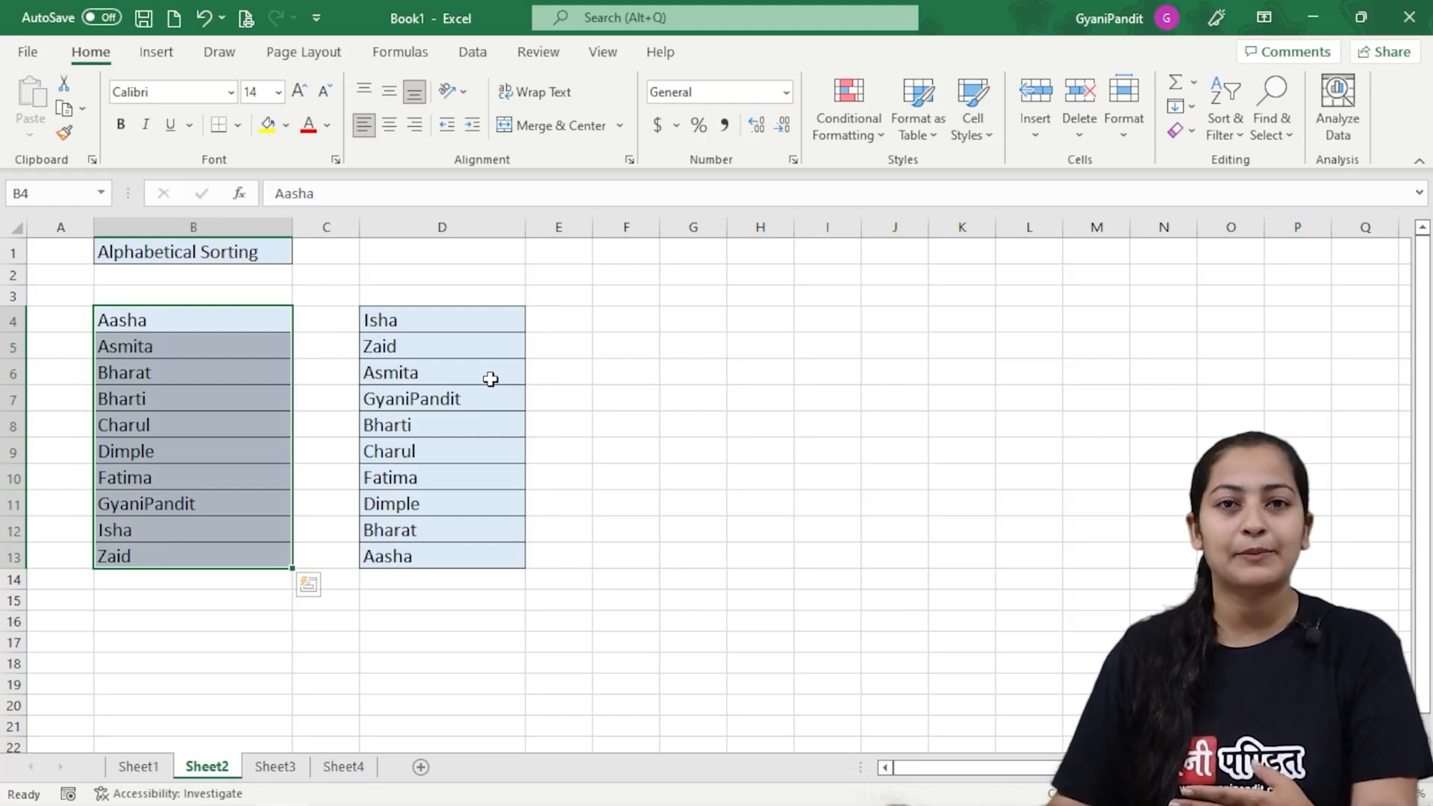
Step: Sort the second list of names in D4:D13 in reverse alphabetical order, from Z to A
drag(463, 319, 462, 544)
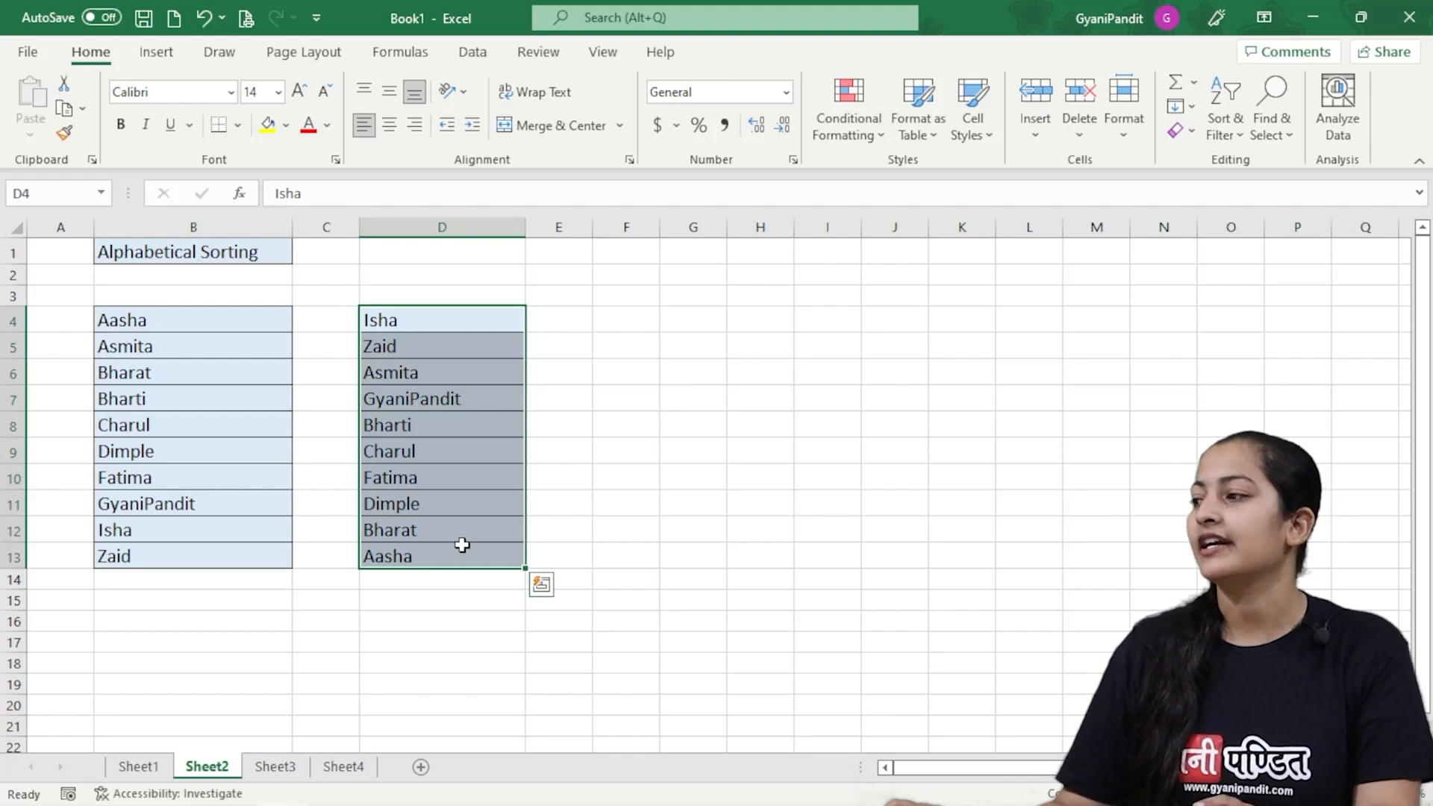
click(1227, 137)
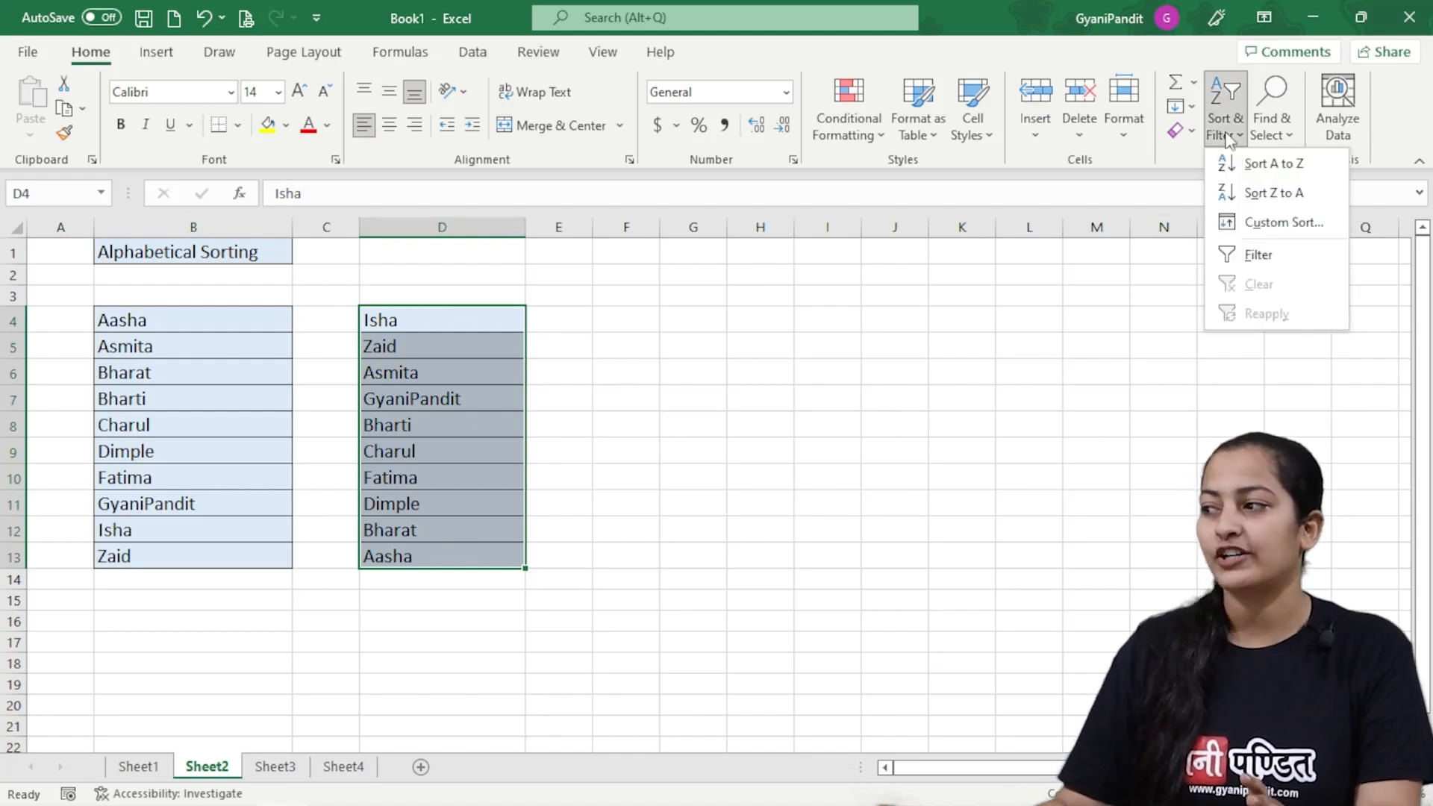
click(1237, 194)
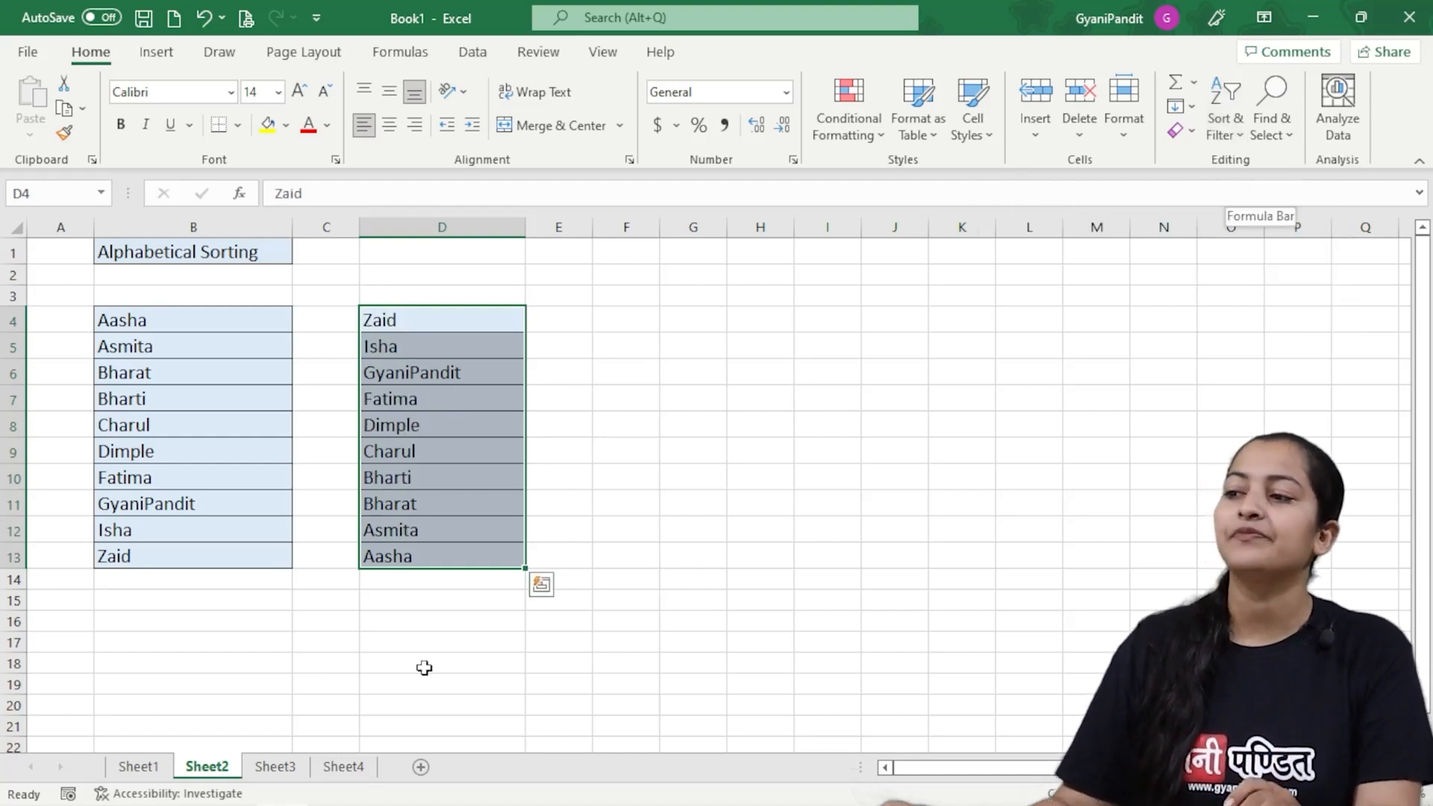
click(636, 399)
drag(467, 323, 480, 554)
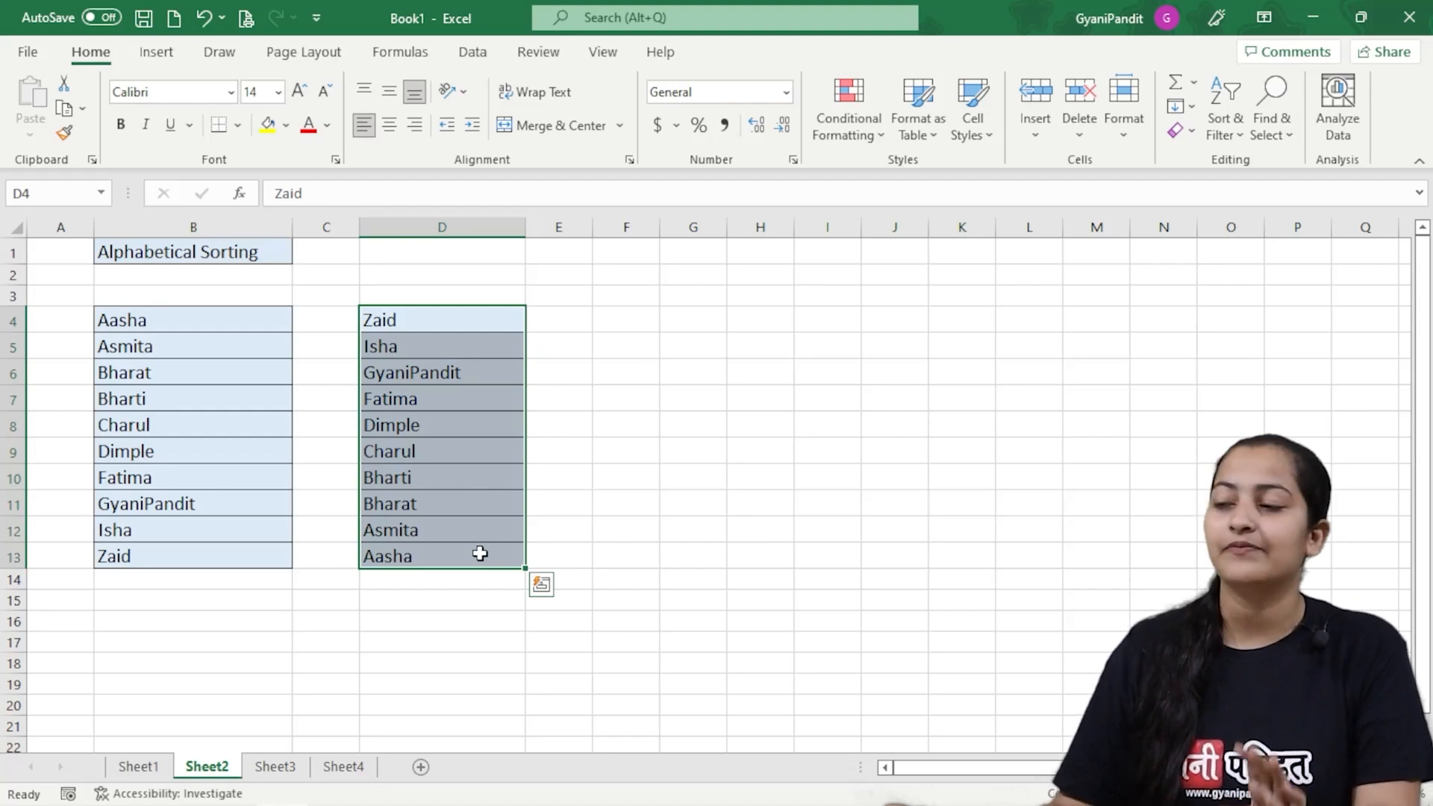
click(574, 459)
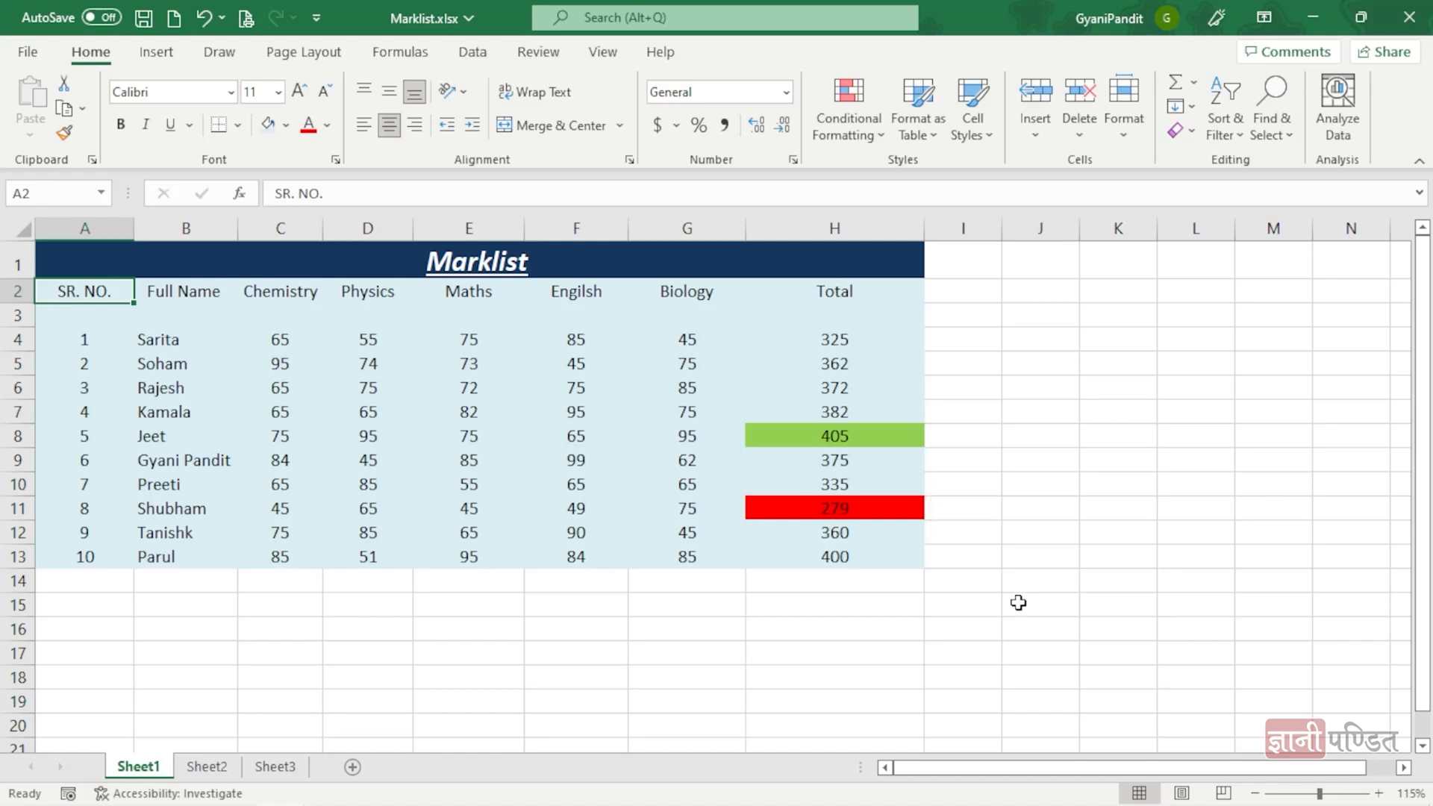
Step: Start a custom sort on the Total values in H4:H13, expanding the selection to the adjacent data
click(855, 338)
drag(855, 338, 858, 550)
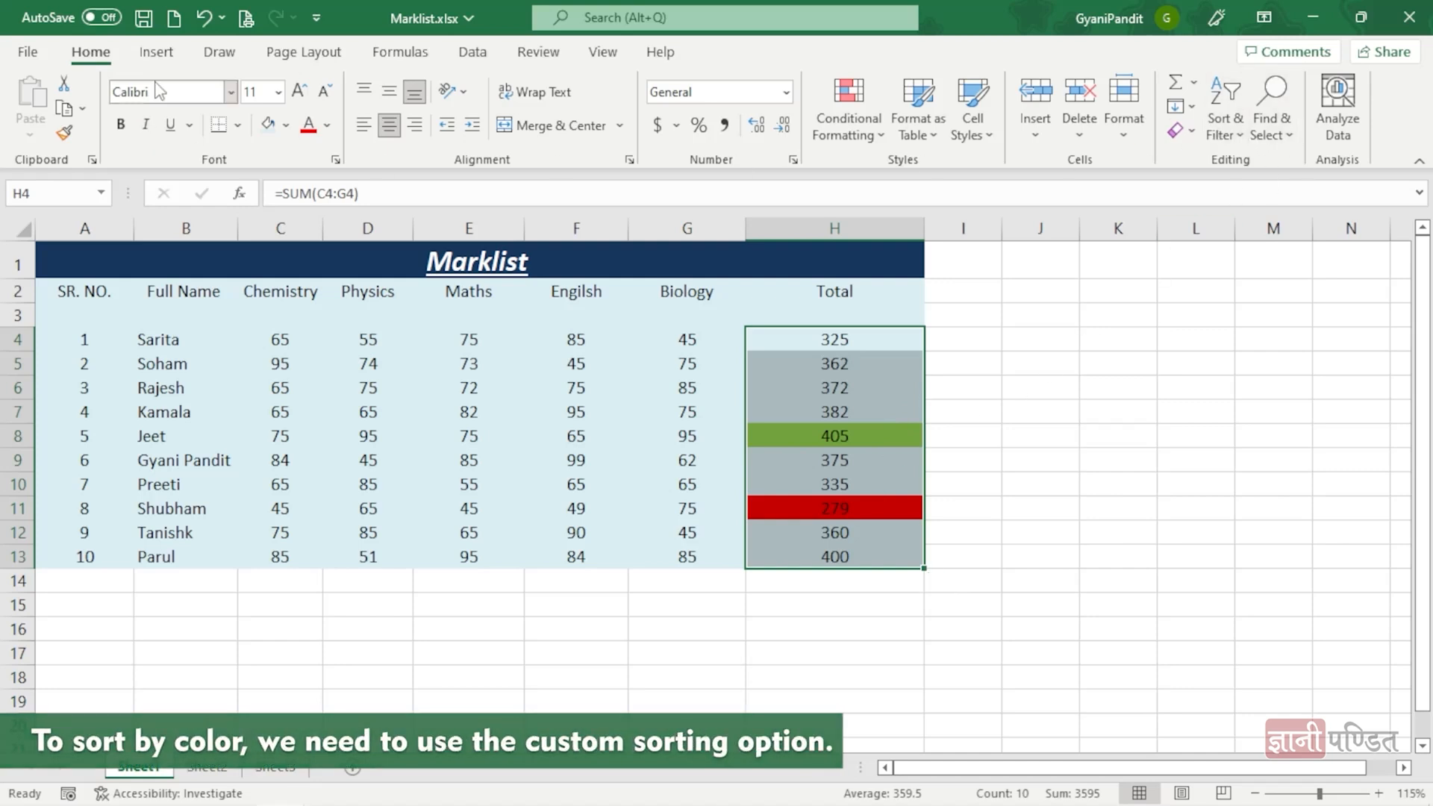
click(1230, 135)
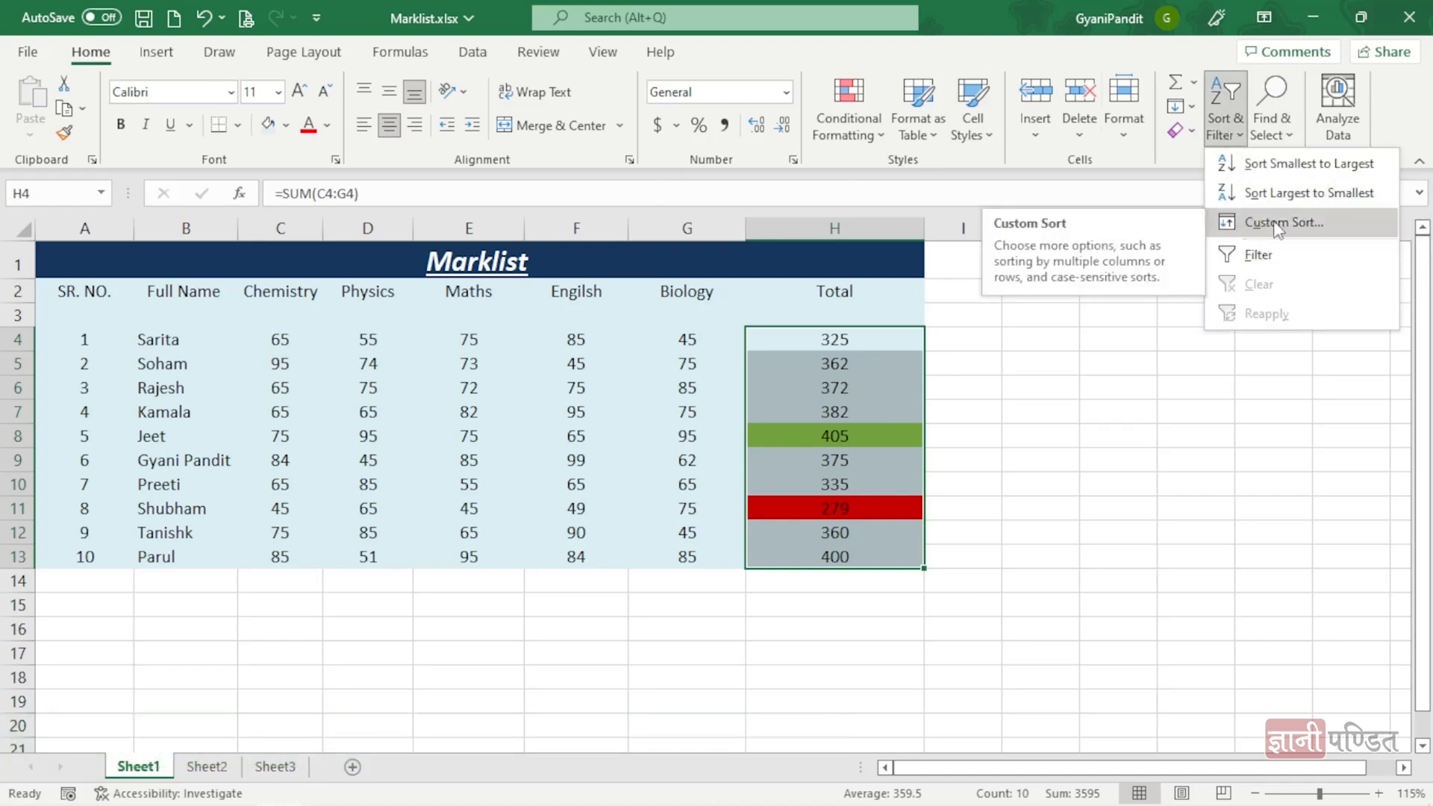
click(1278, 224)
drag(970, 202, 1081, 250)
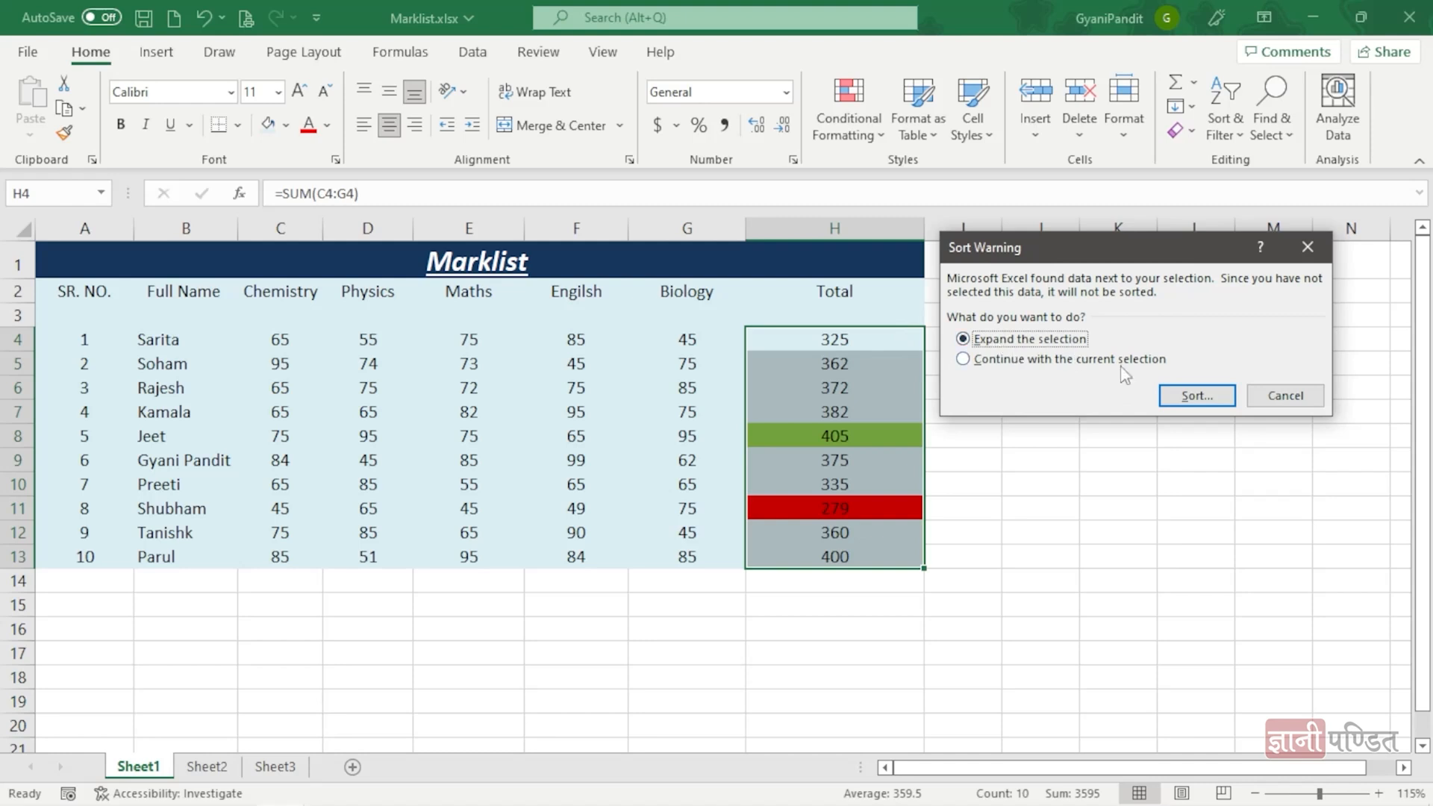
click(1196, 396)
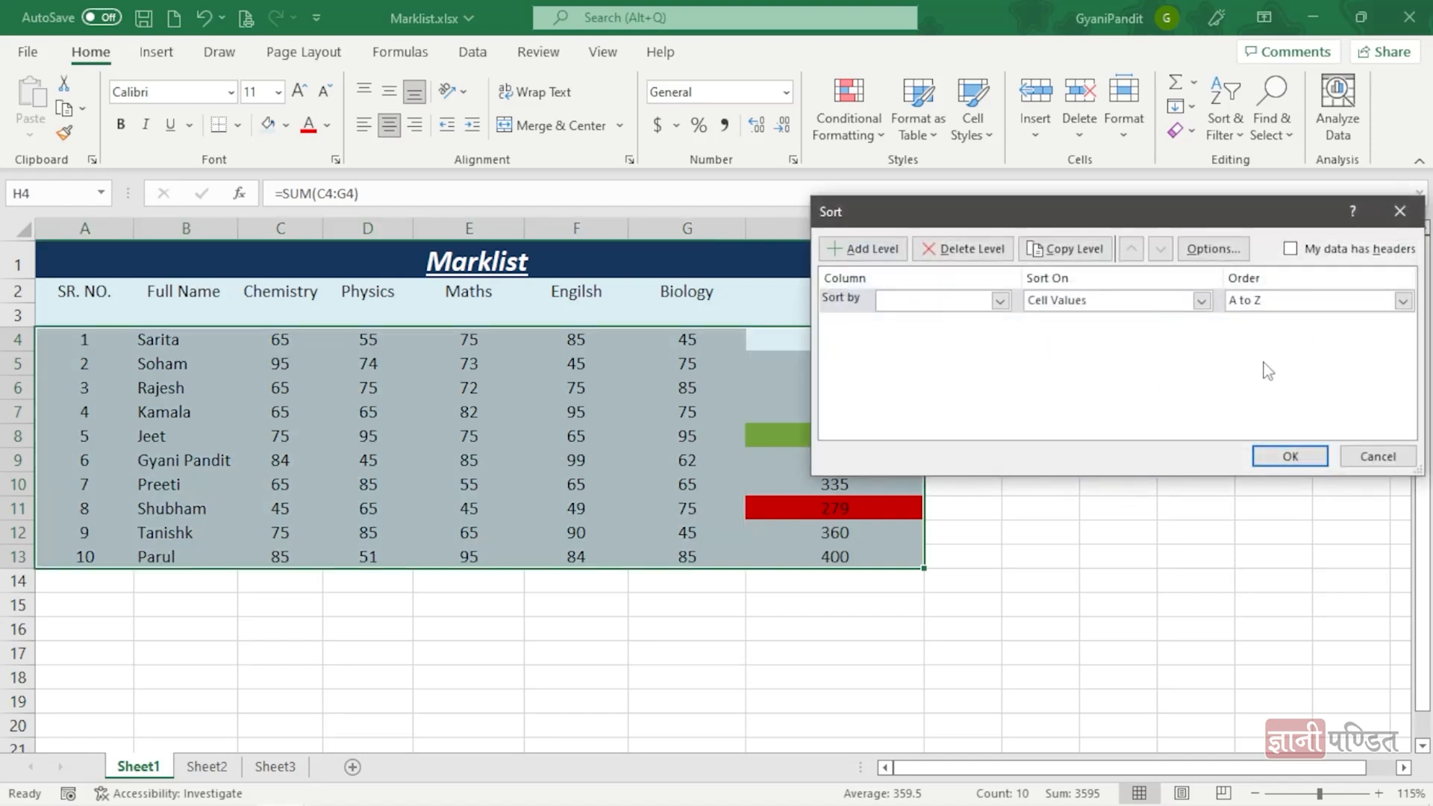
Step: Set the first sort level to Column H by Cell Color, with green on top
drag(1033, 218, 896, 94)
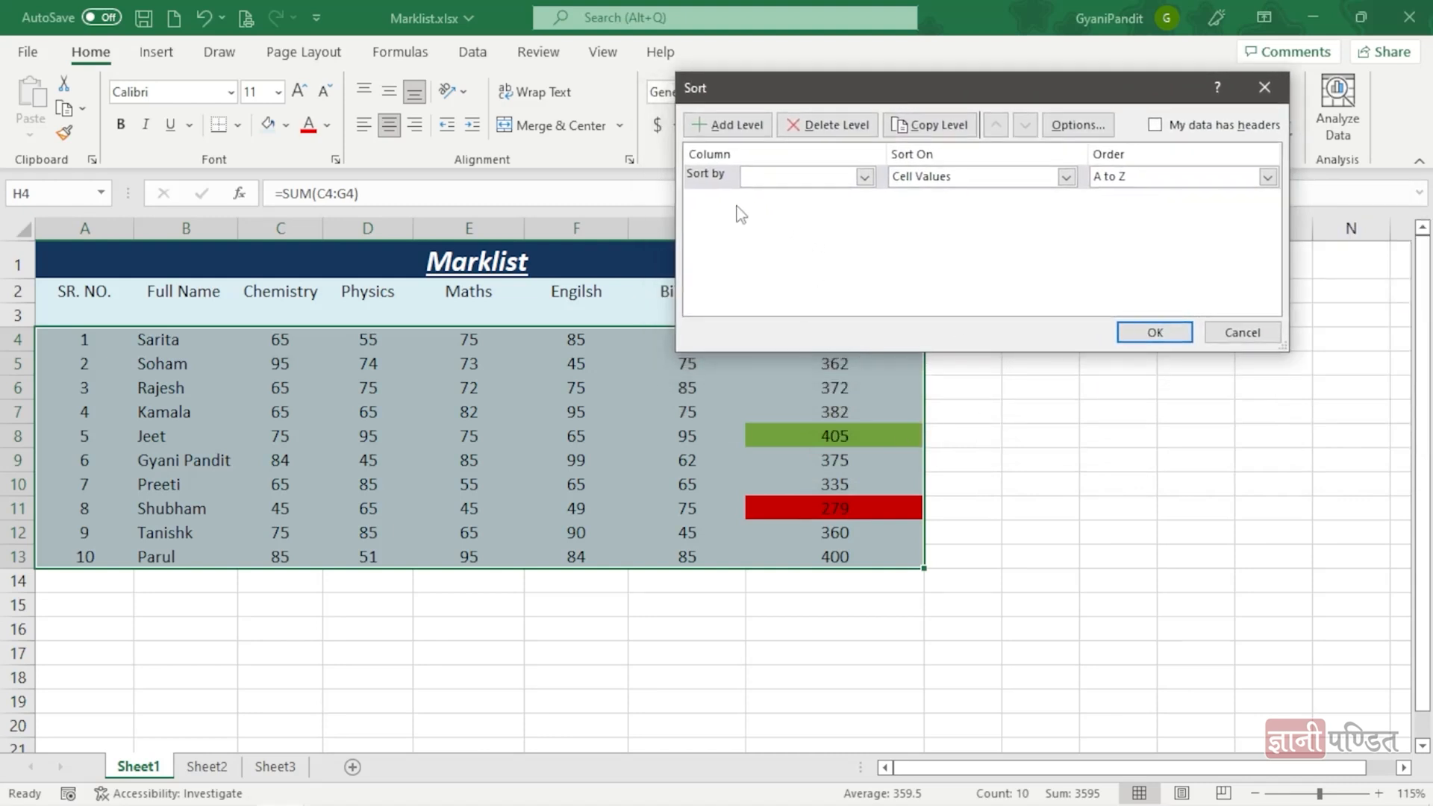
click(866, 180)
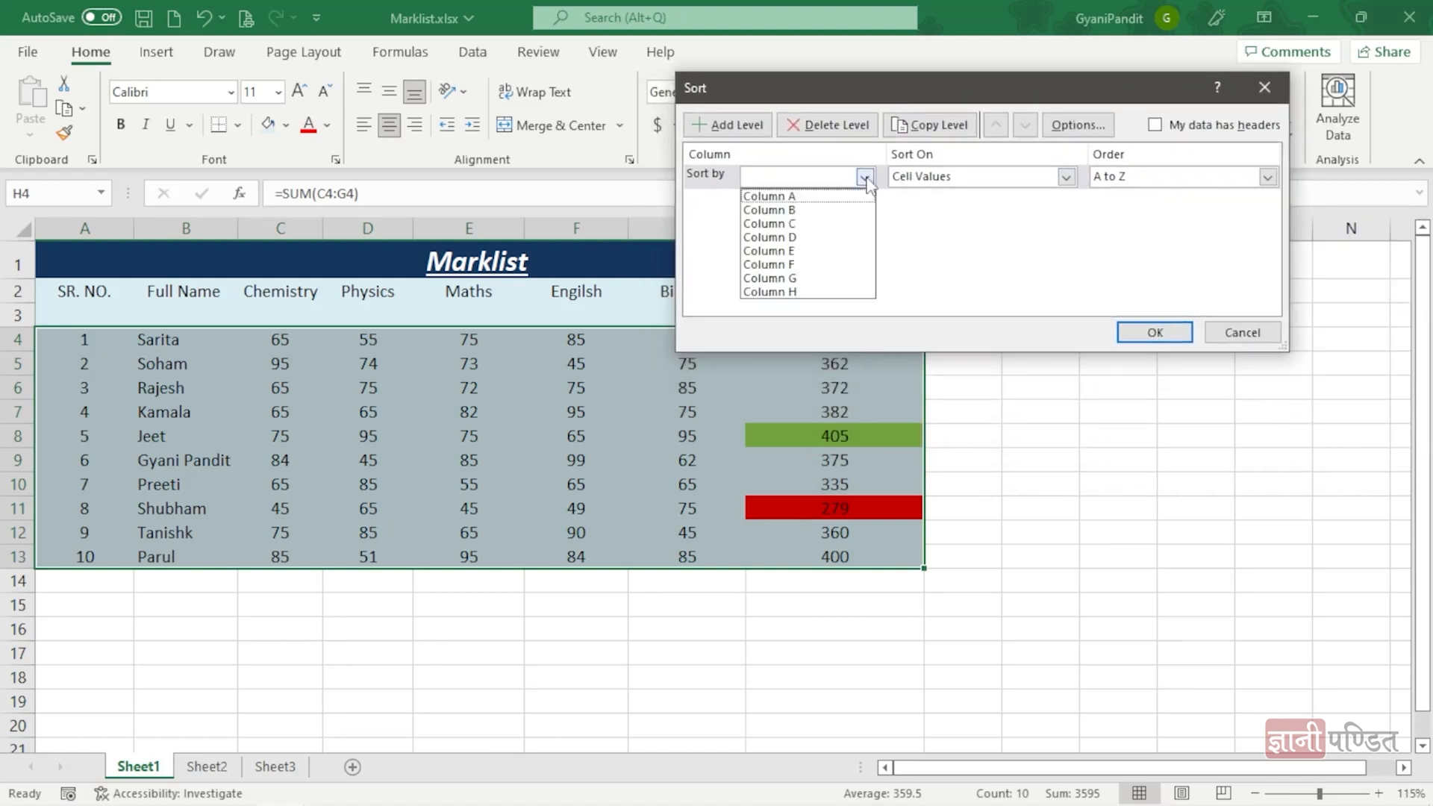
click(799, 294)
drag(938, 100, 962, 154)
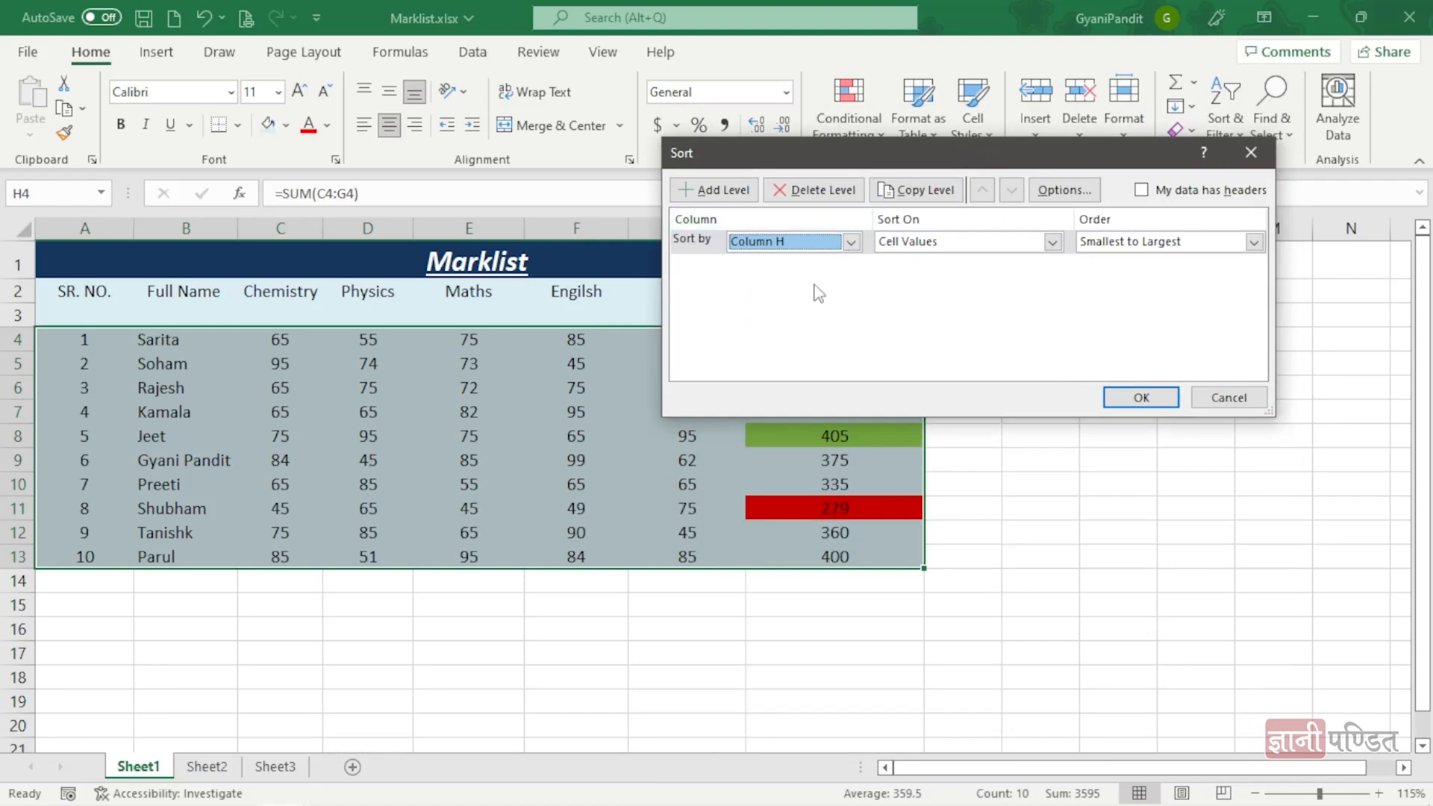
click(1060, 248)
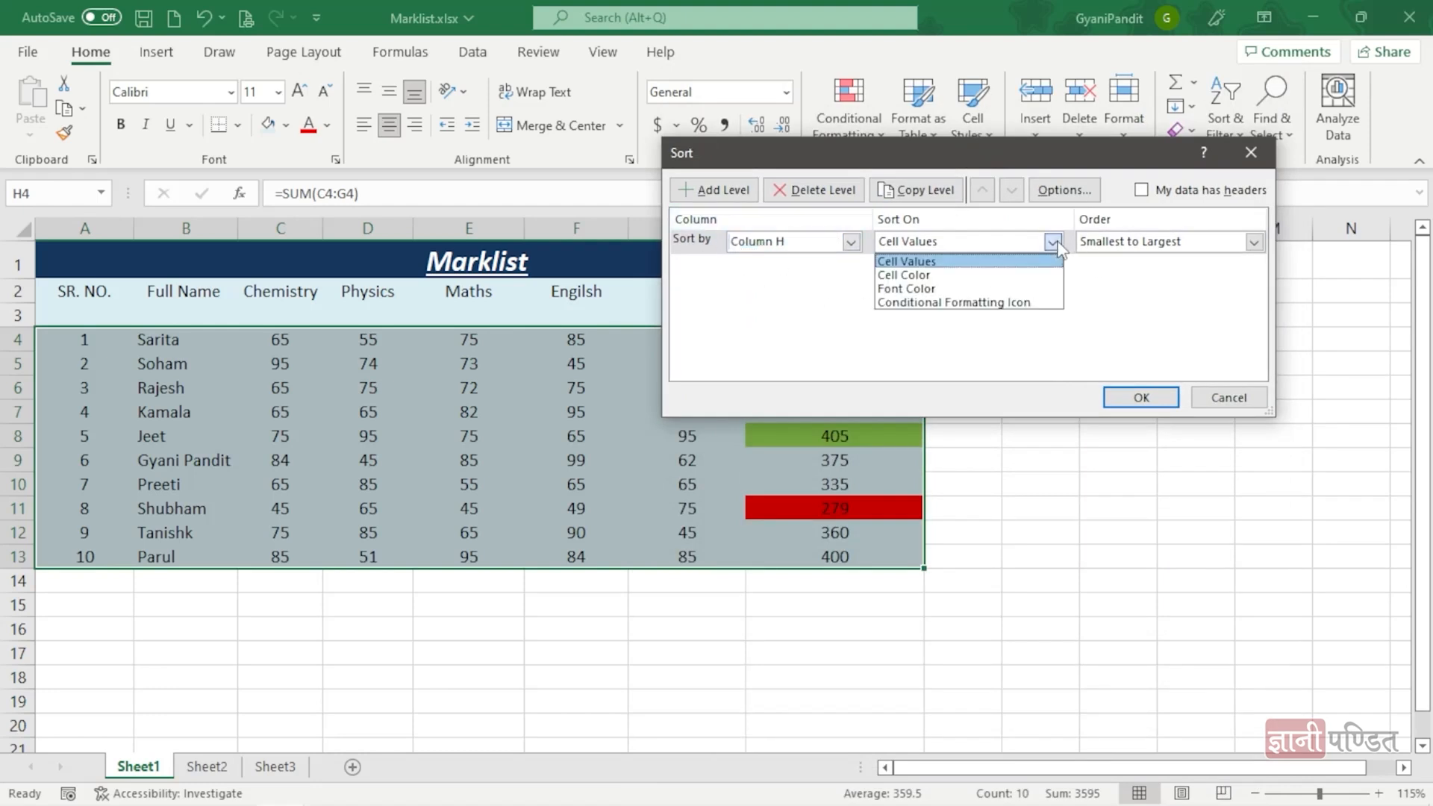
click(908, 278)
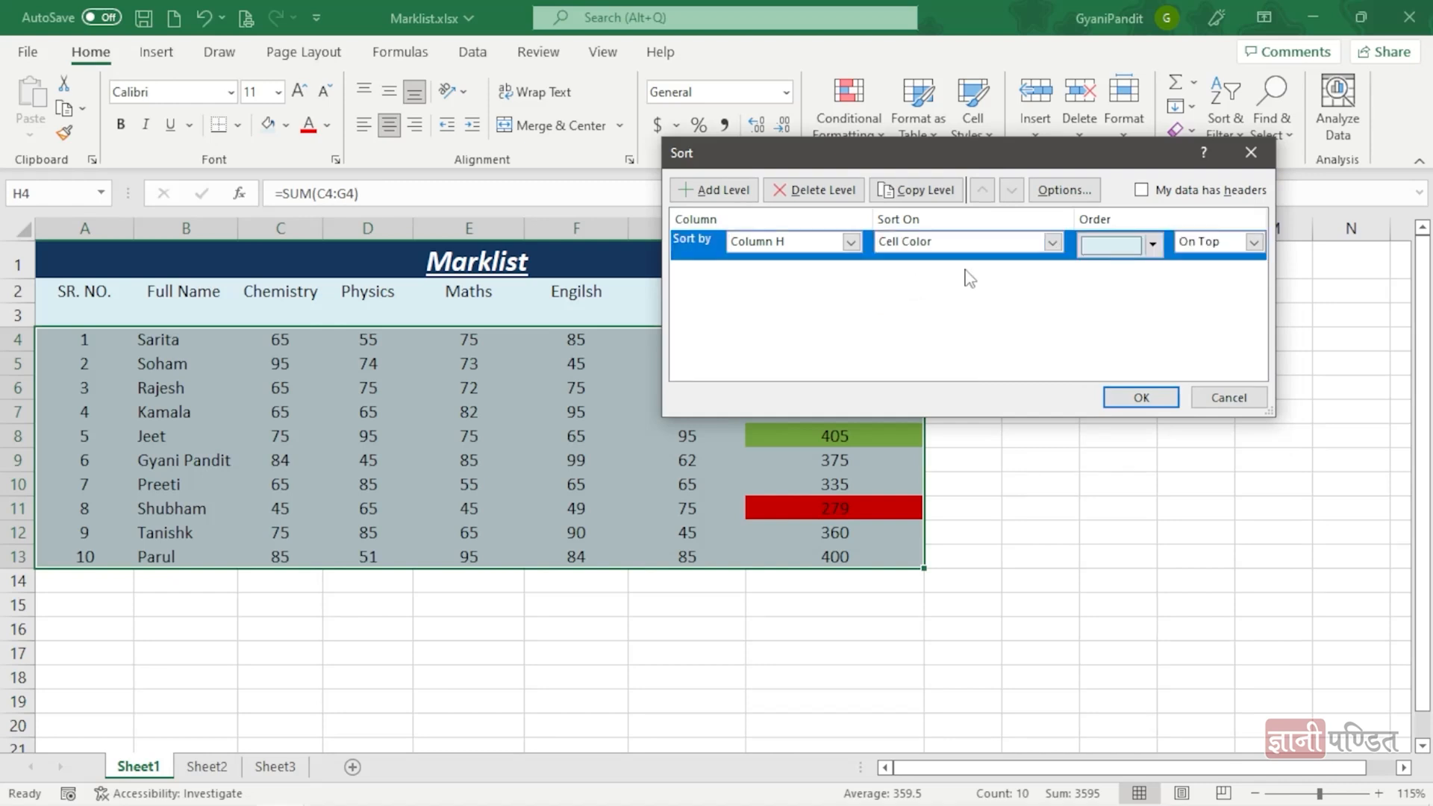
click(1154, 246)
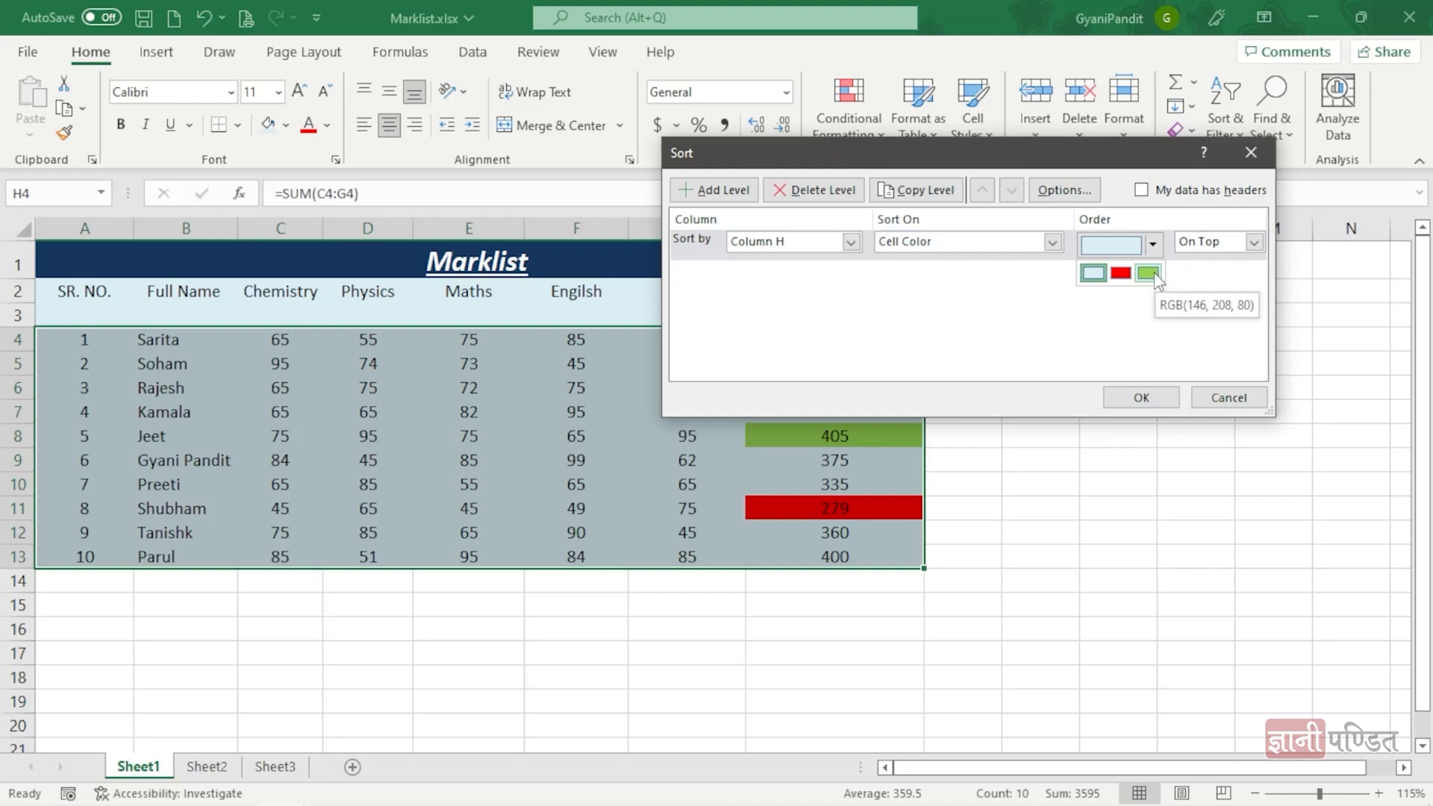
click(1153, 273)
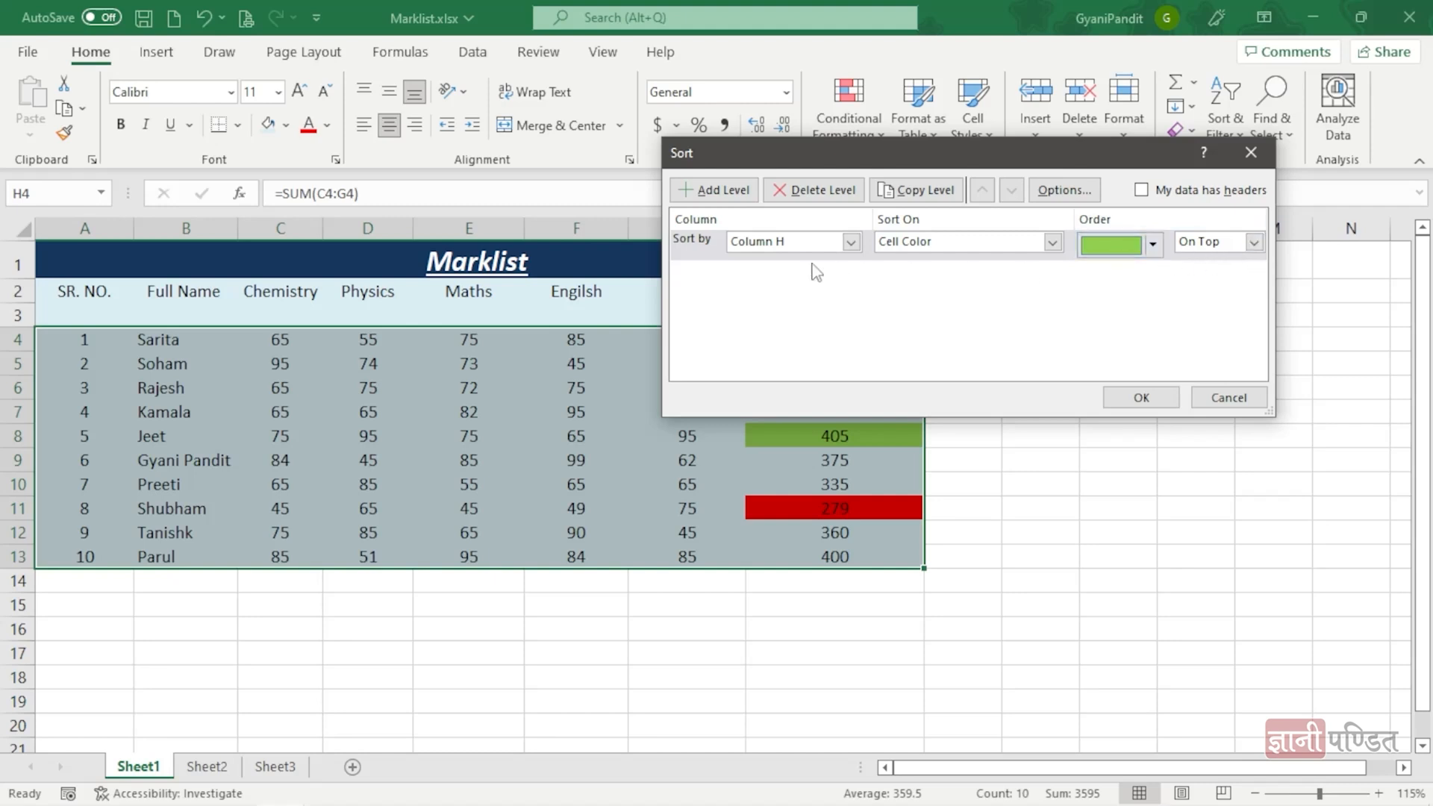
Step: Add a second sort level for Column H by Cell Color with red on bottom, and apply the sort
click(731, 191)
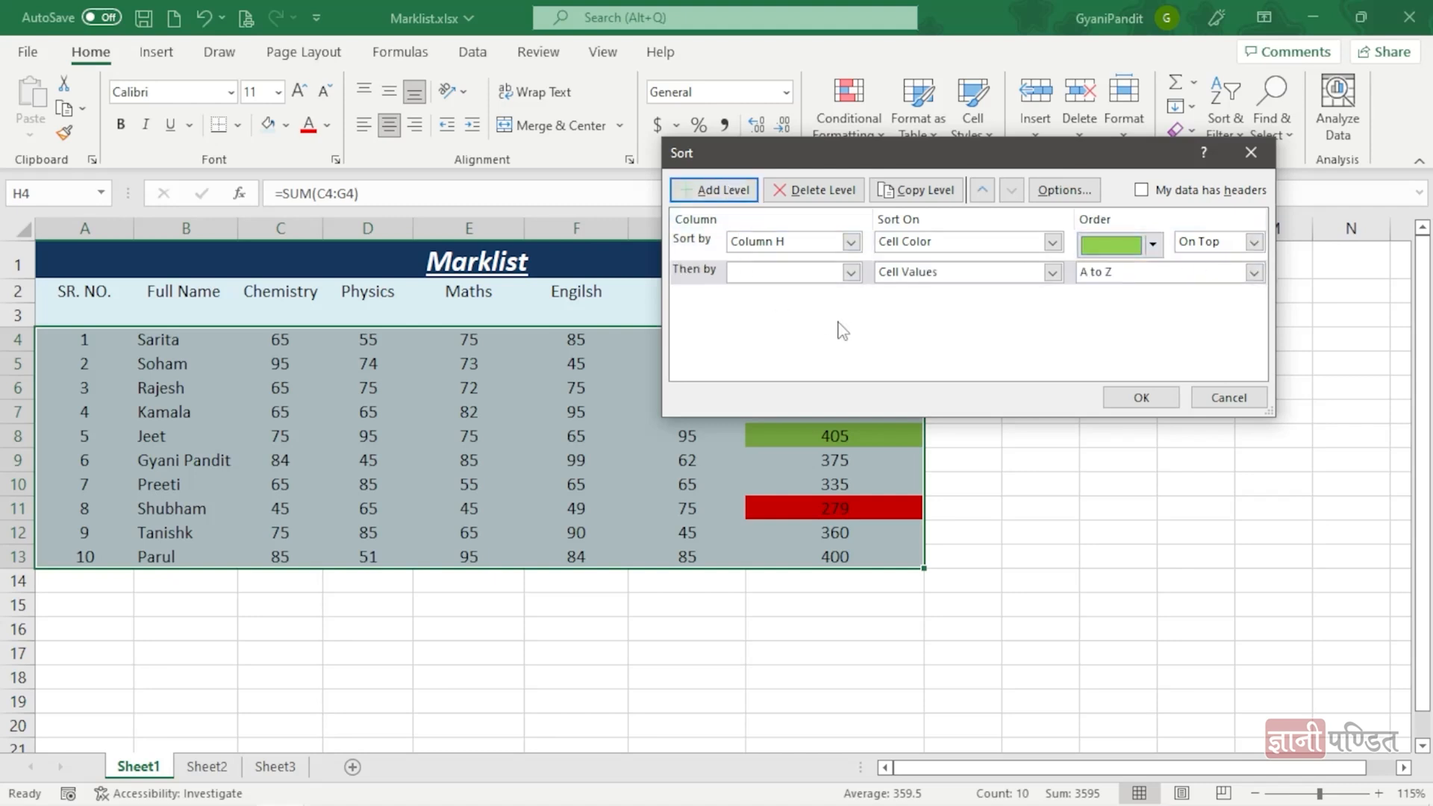
click(851, 273)
click(756, 388)
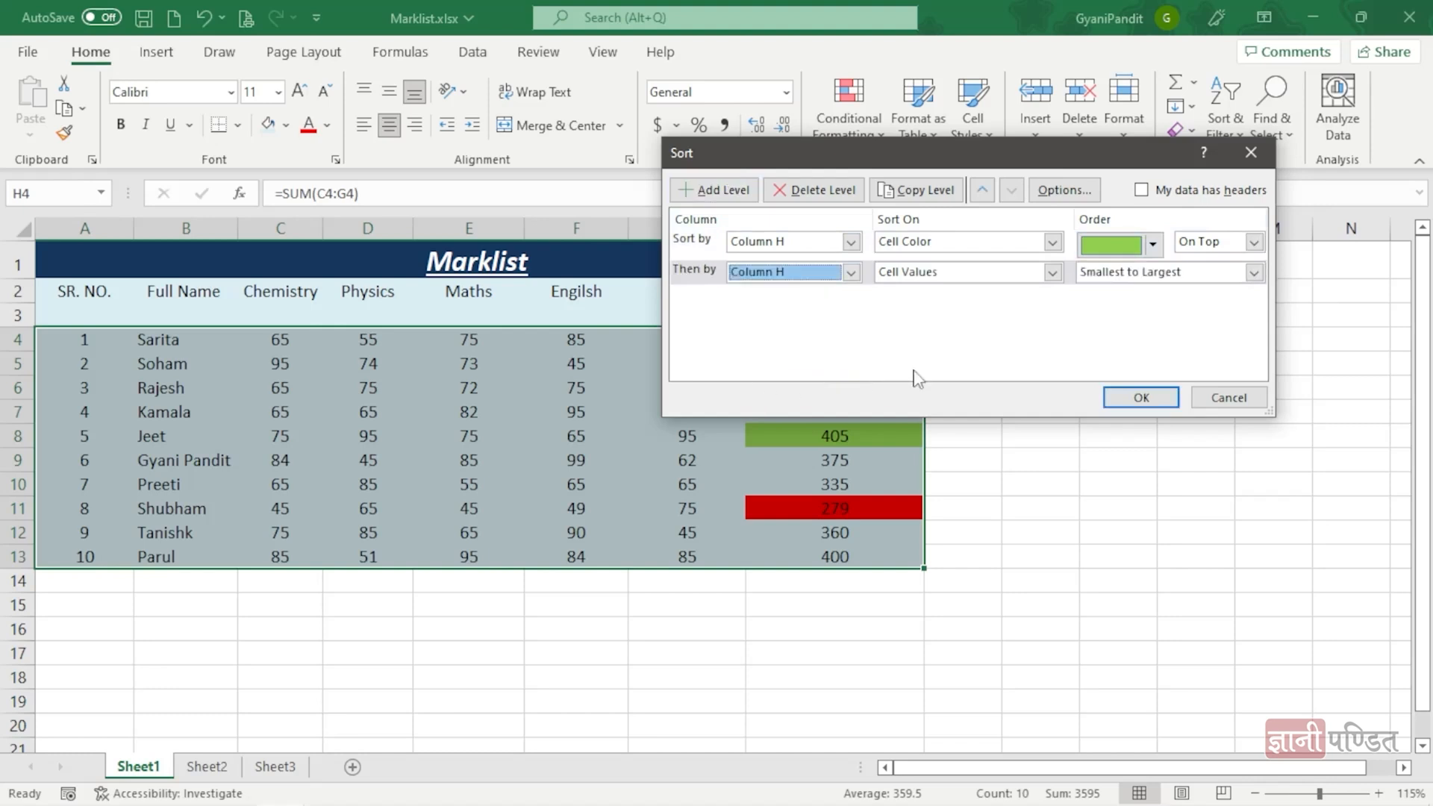
click(1052, 272)
click(901, 306)
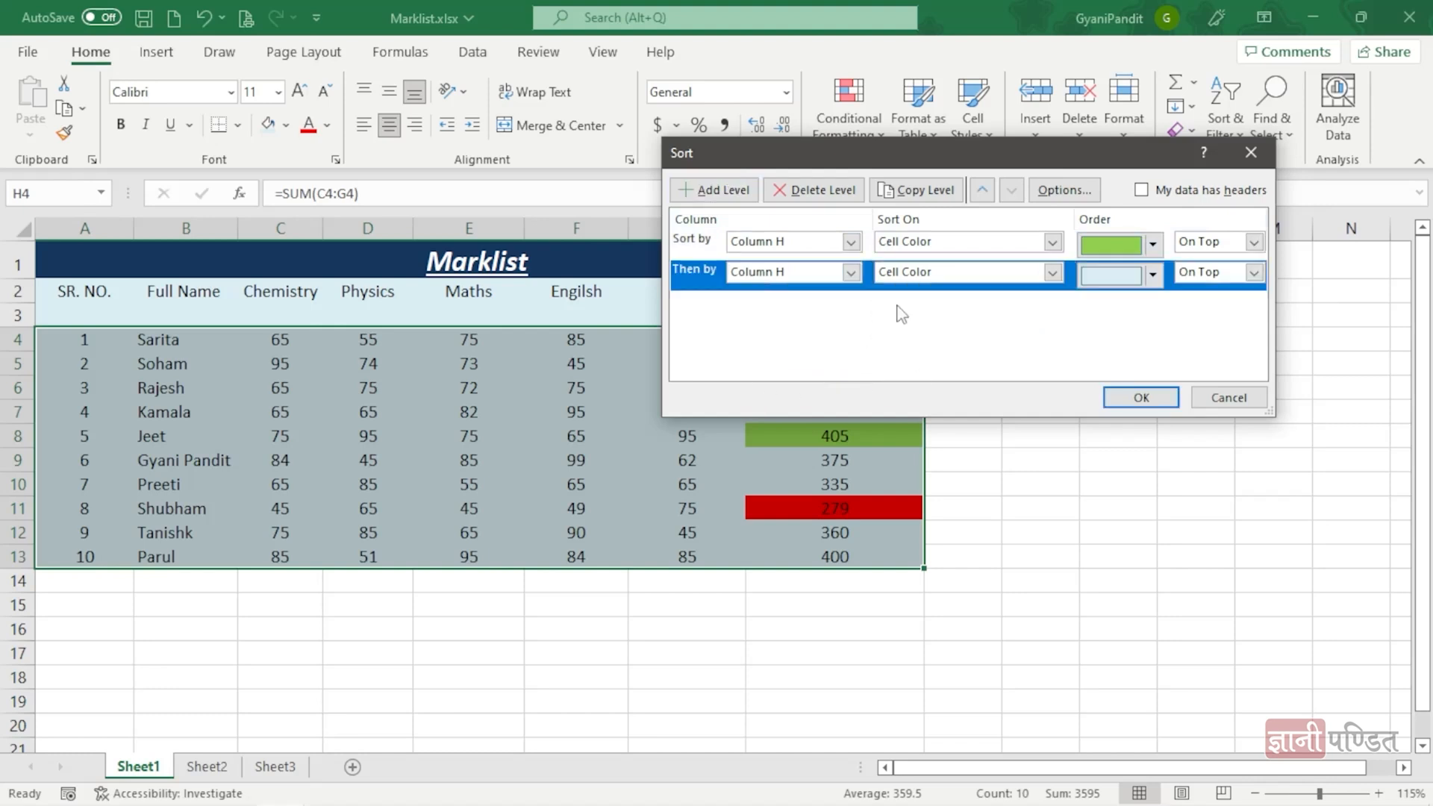
click(1153, 275)
click(1157, 275)
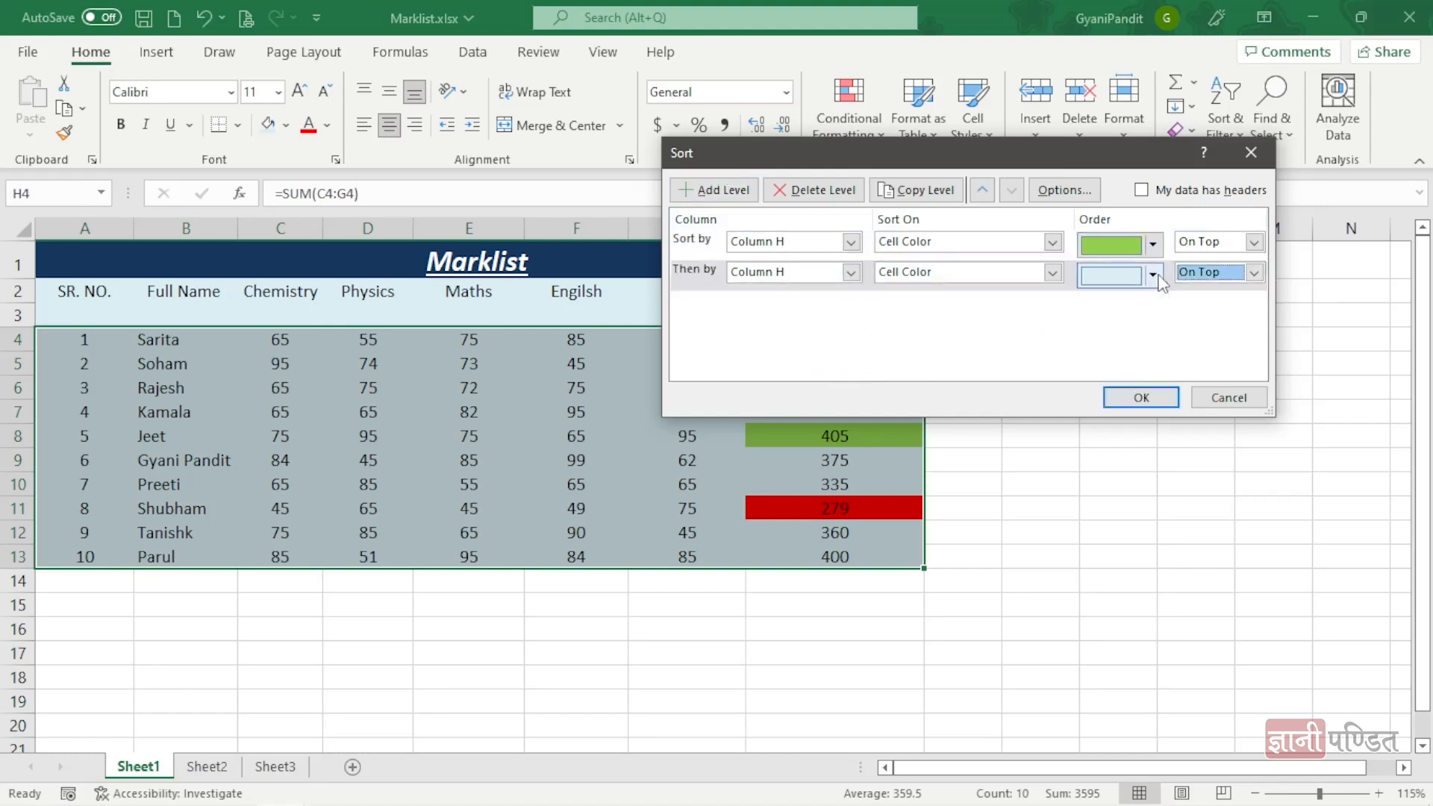
click(1155, 276)
click(1133, 309)
click(1255, 273)
click(1246, 307)
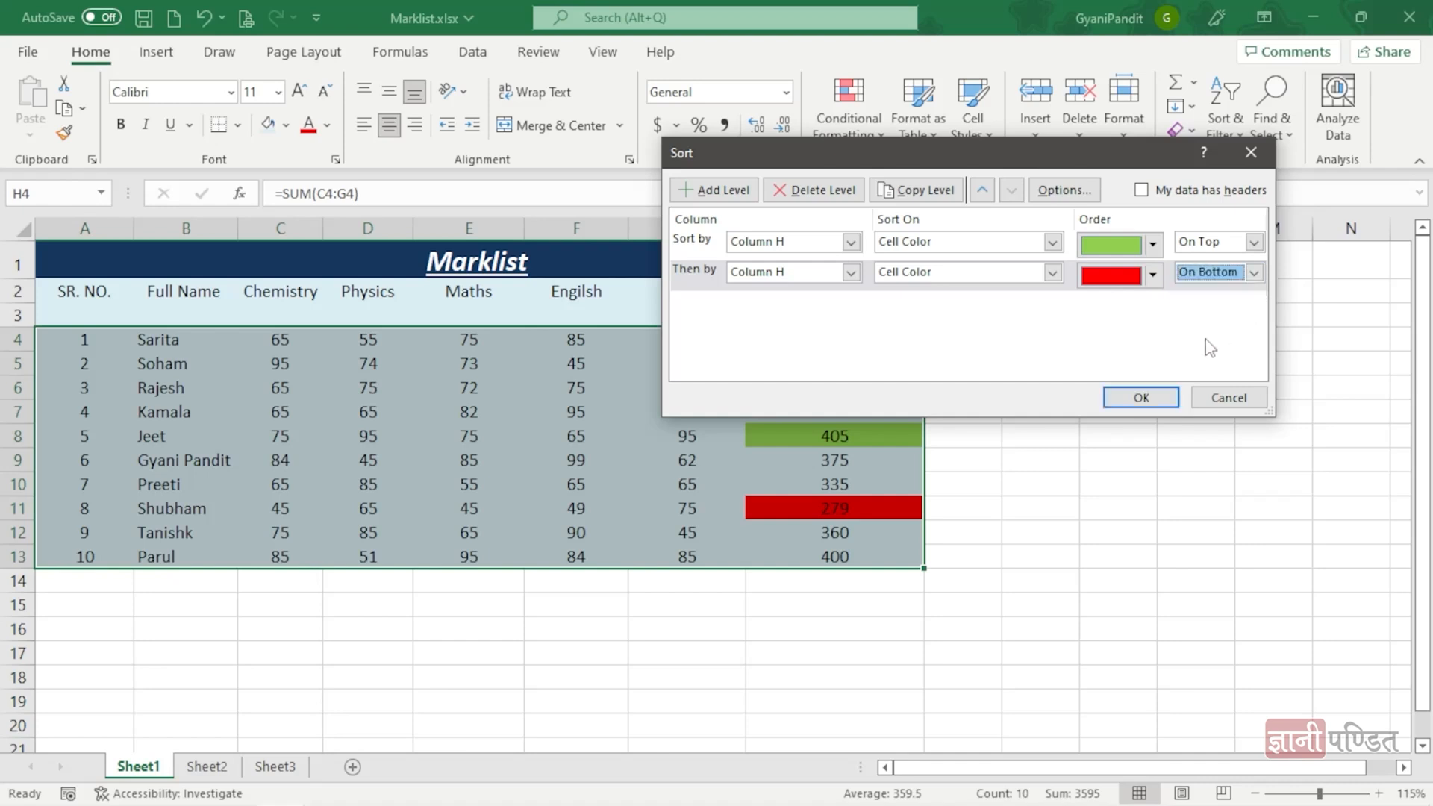
click(1135, 403)
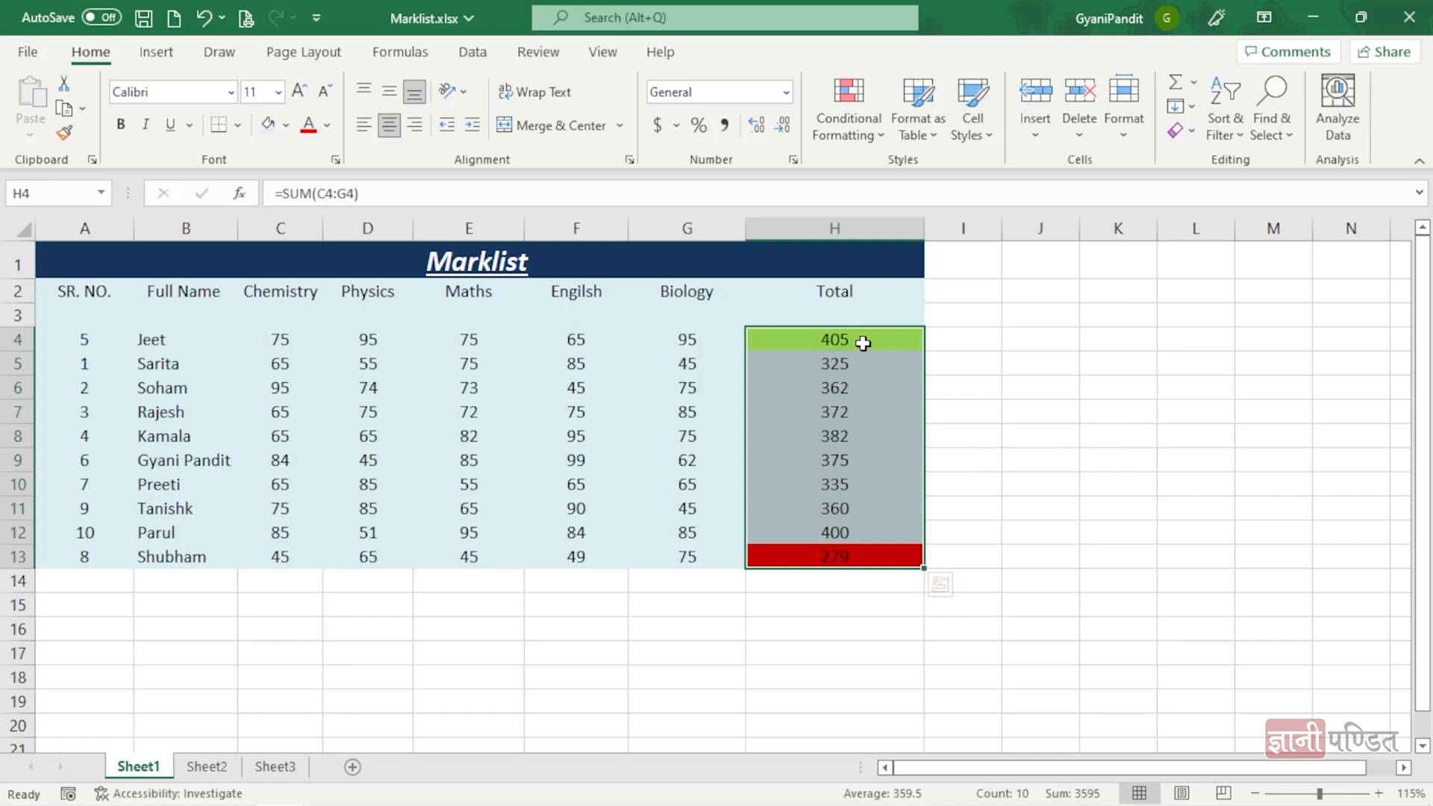
Step: Examine the order of the sorted marklist, checking the green and red rows and the Total column
click(863, 367)
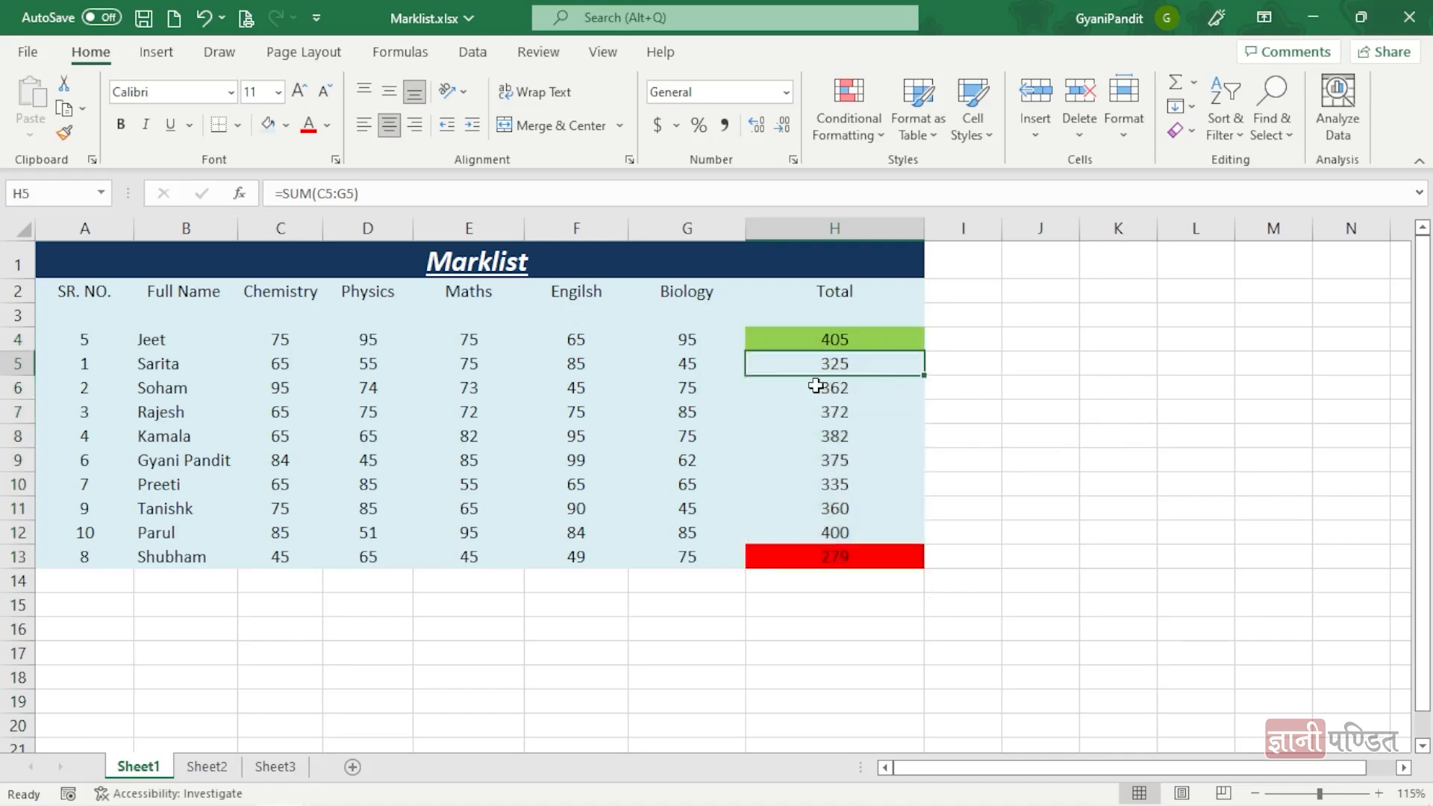
click(21, 340)
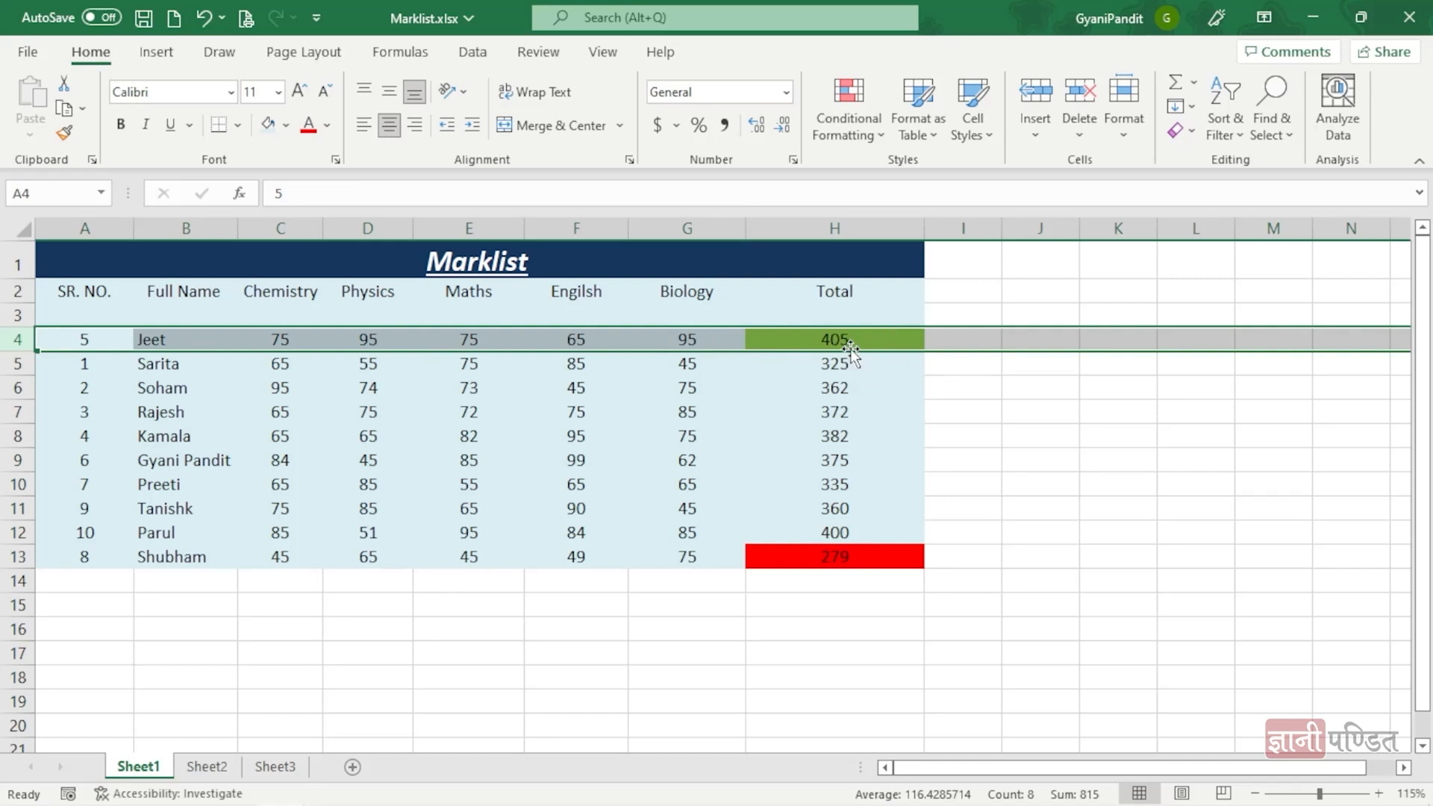
click(19, 556)
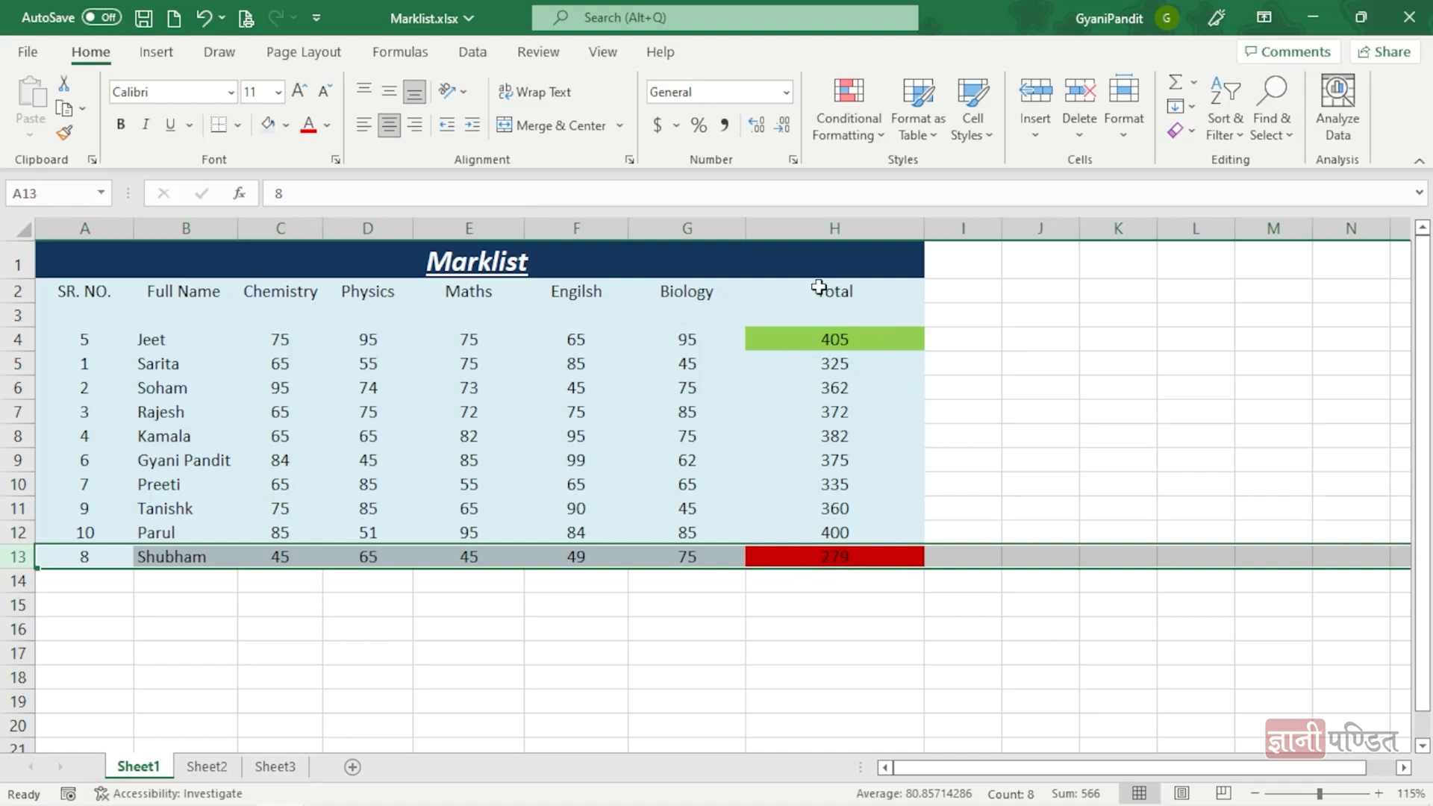
click(832, 227)
drag(838, 334, 879, 554)
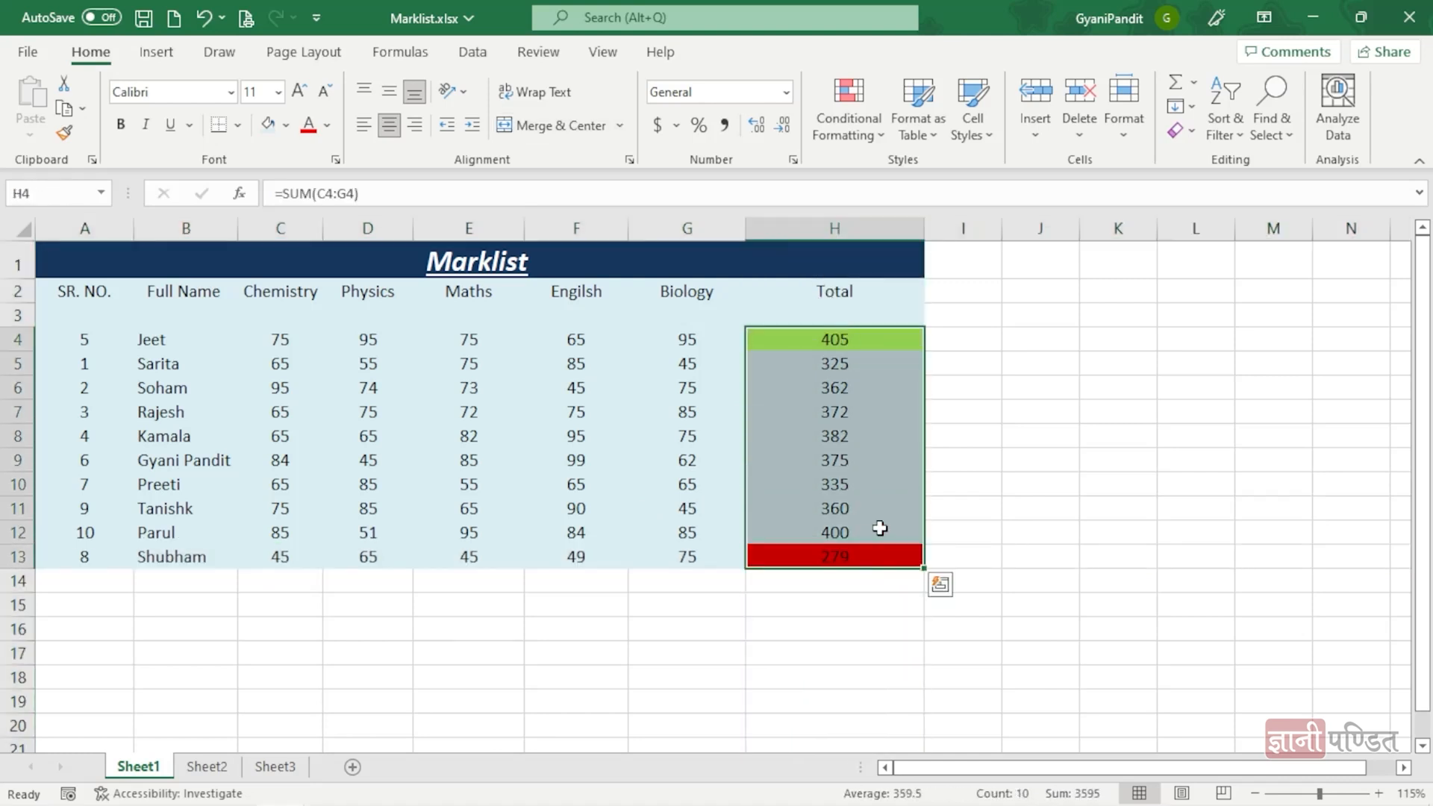
click(821, 345)
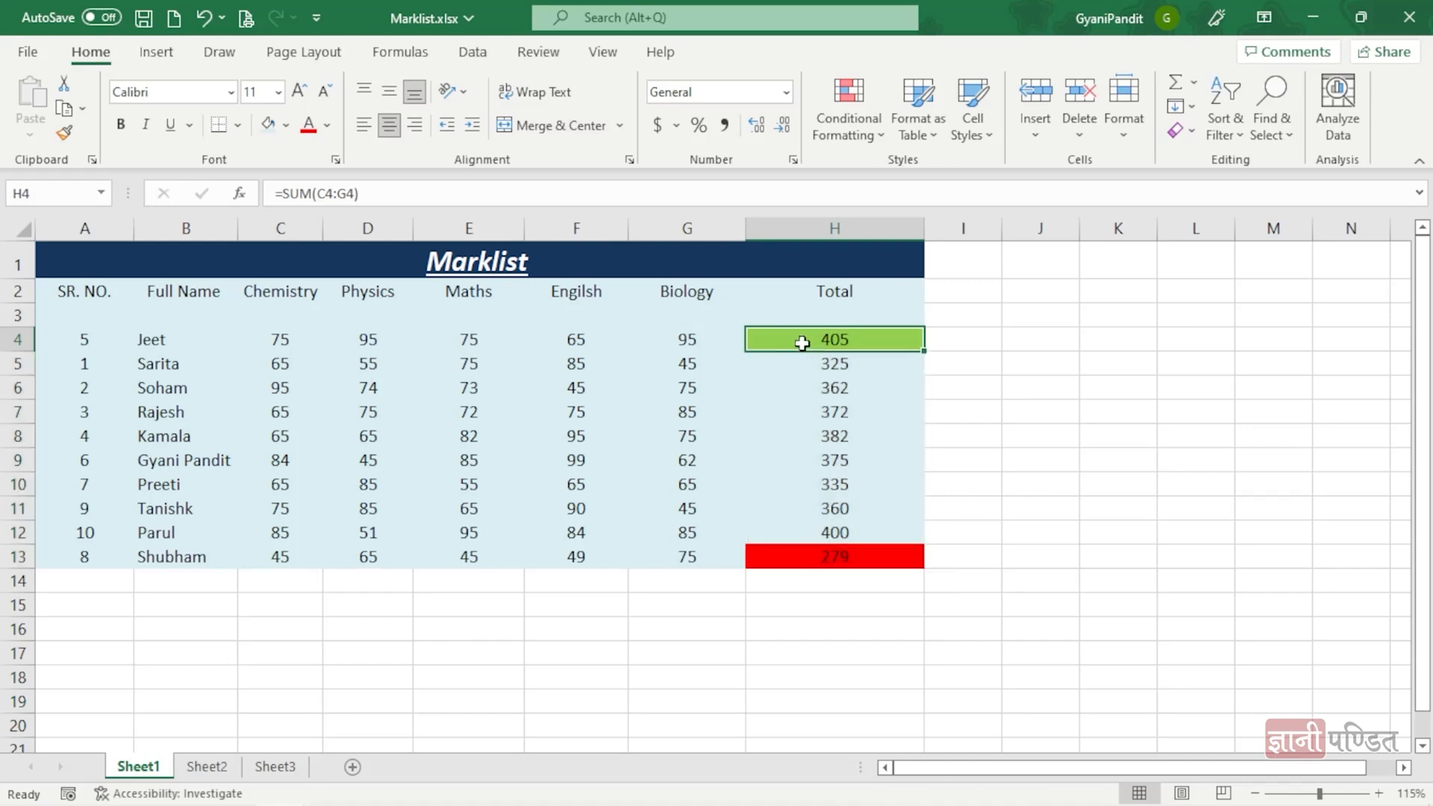
drag(777, 337, 58, 333)
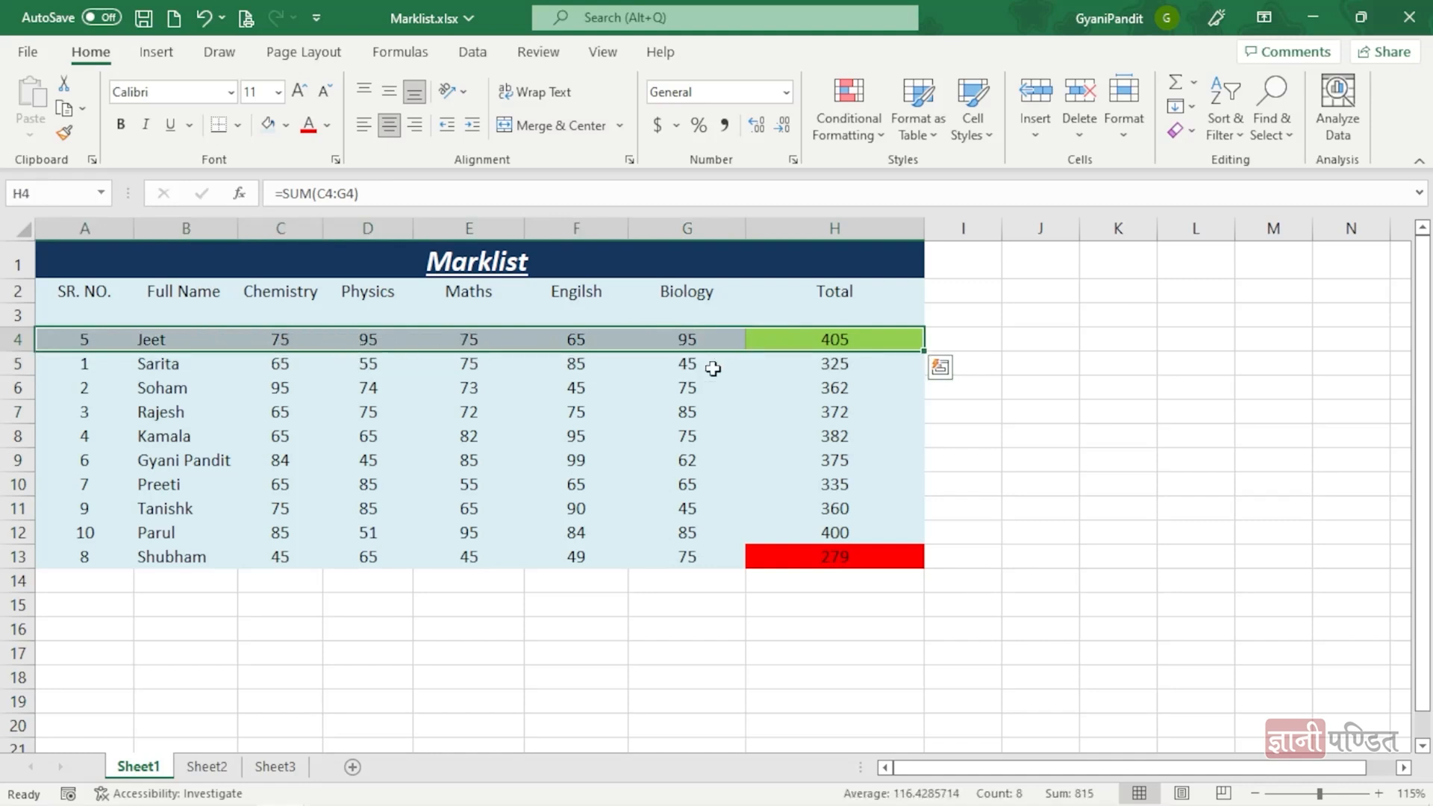
click(561, 436)
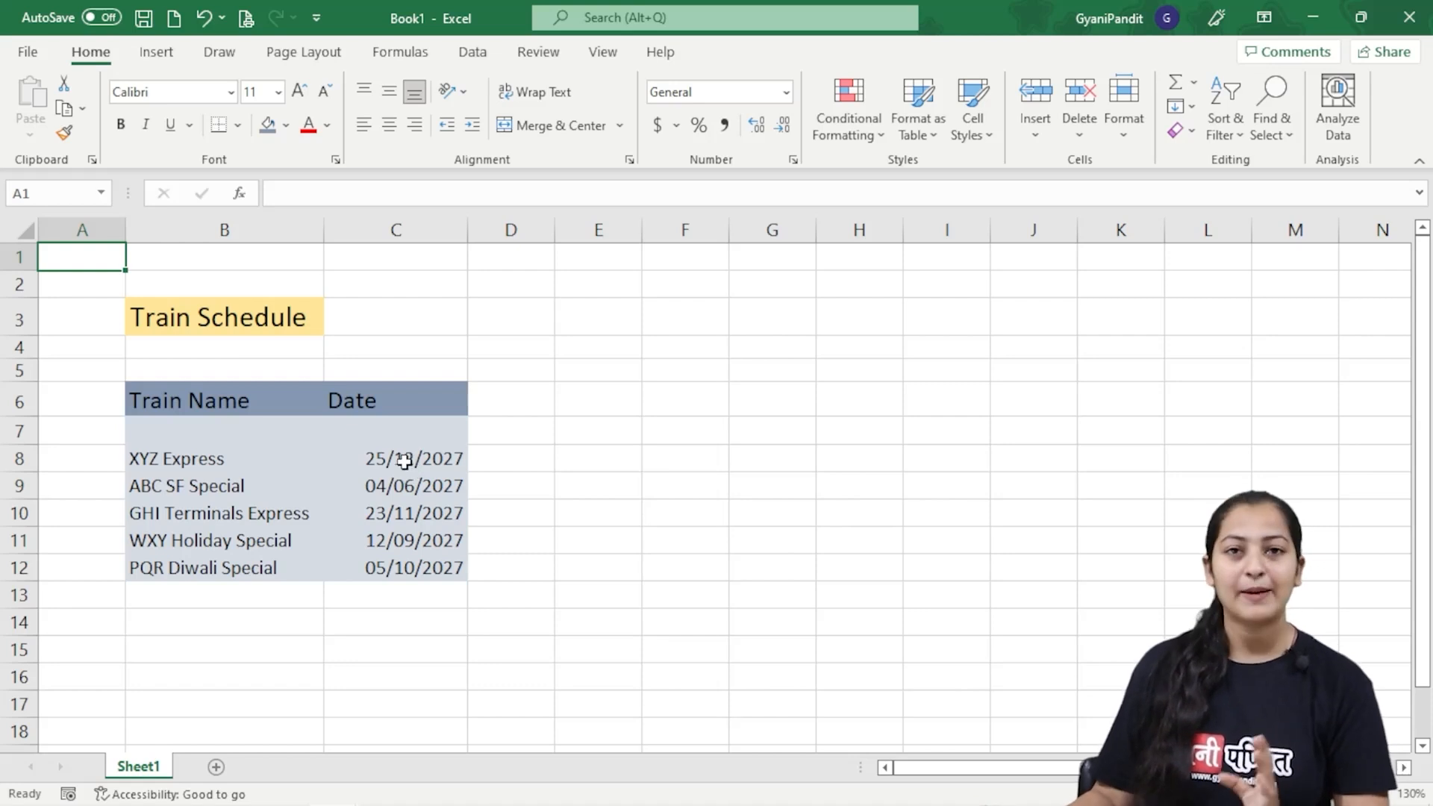
Step: Sort the train schedule by the dates in C8:C12 from oldest to newest, expanding the selection to the train names
drag(401, 459, 403, 569)
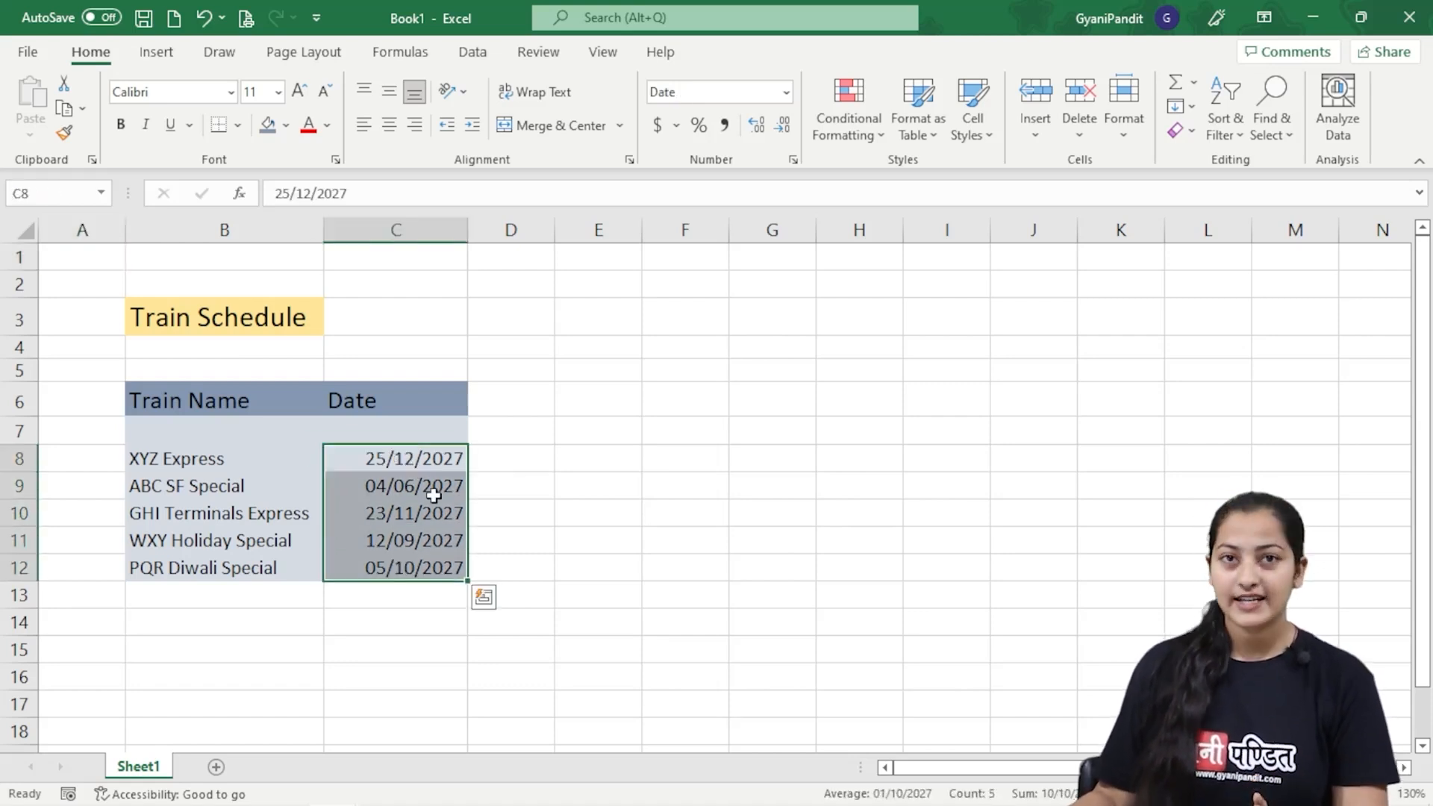
click(94, 56)
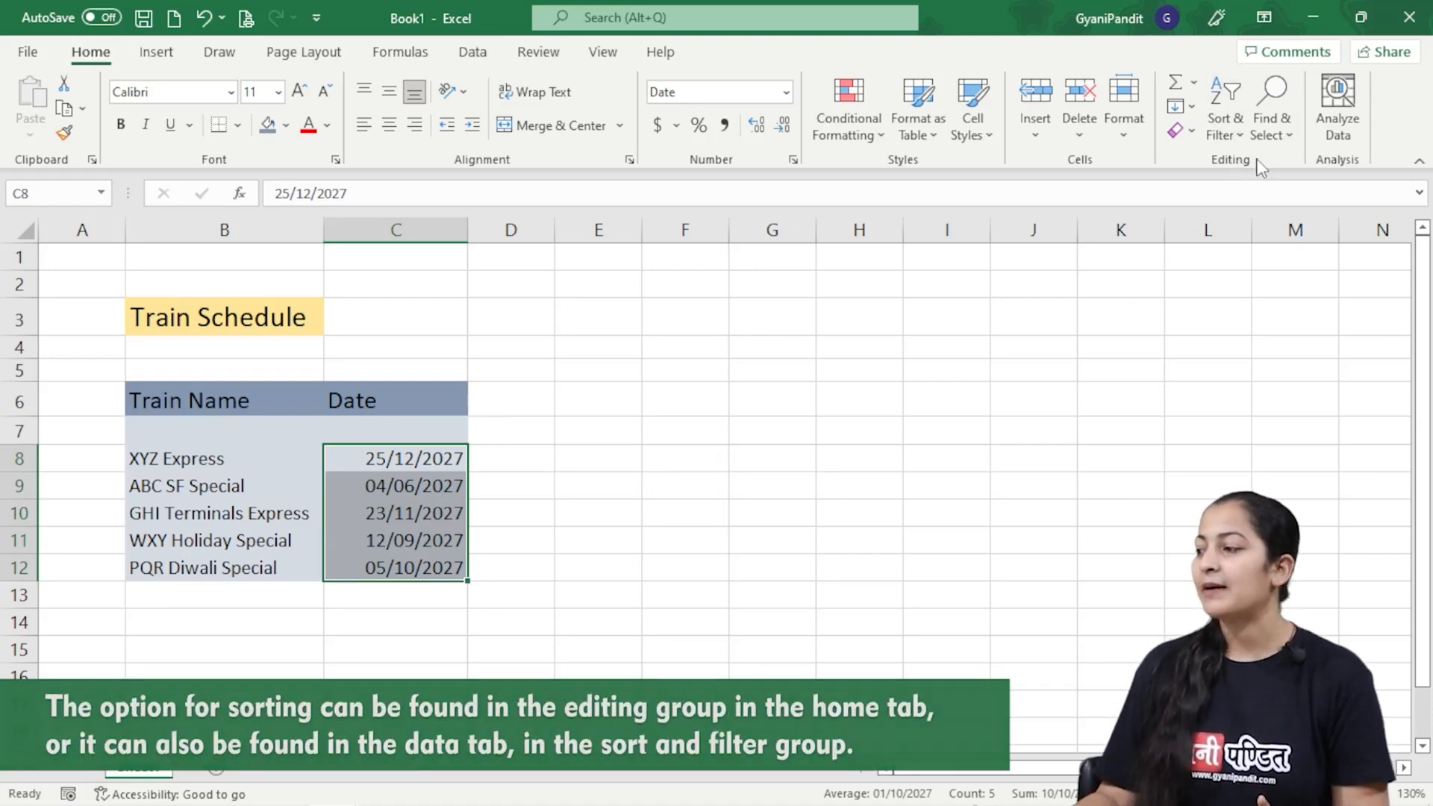
click(1227, 137)
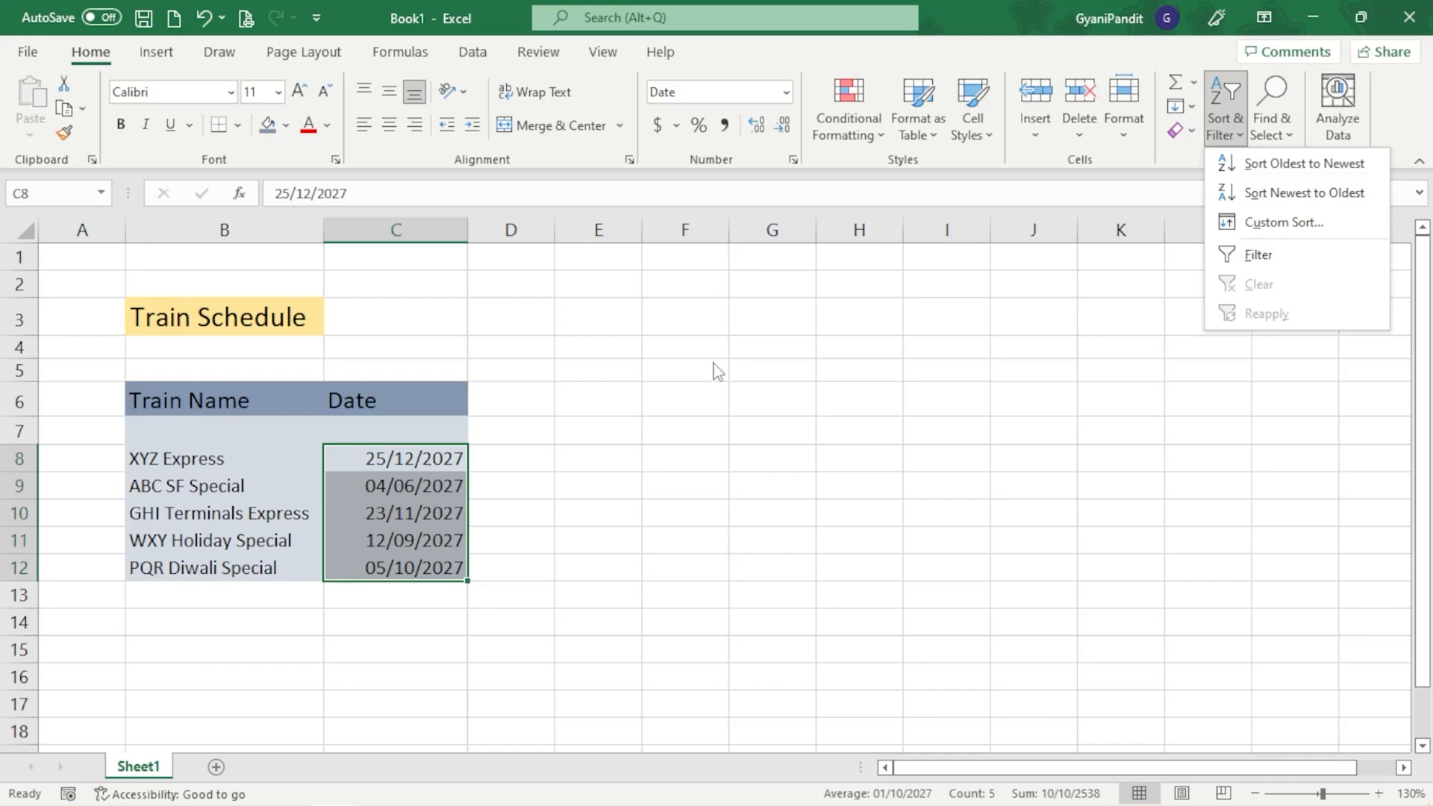
click(1236, 166)
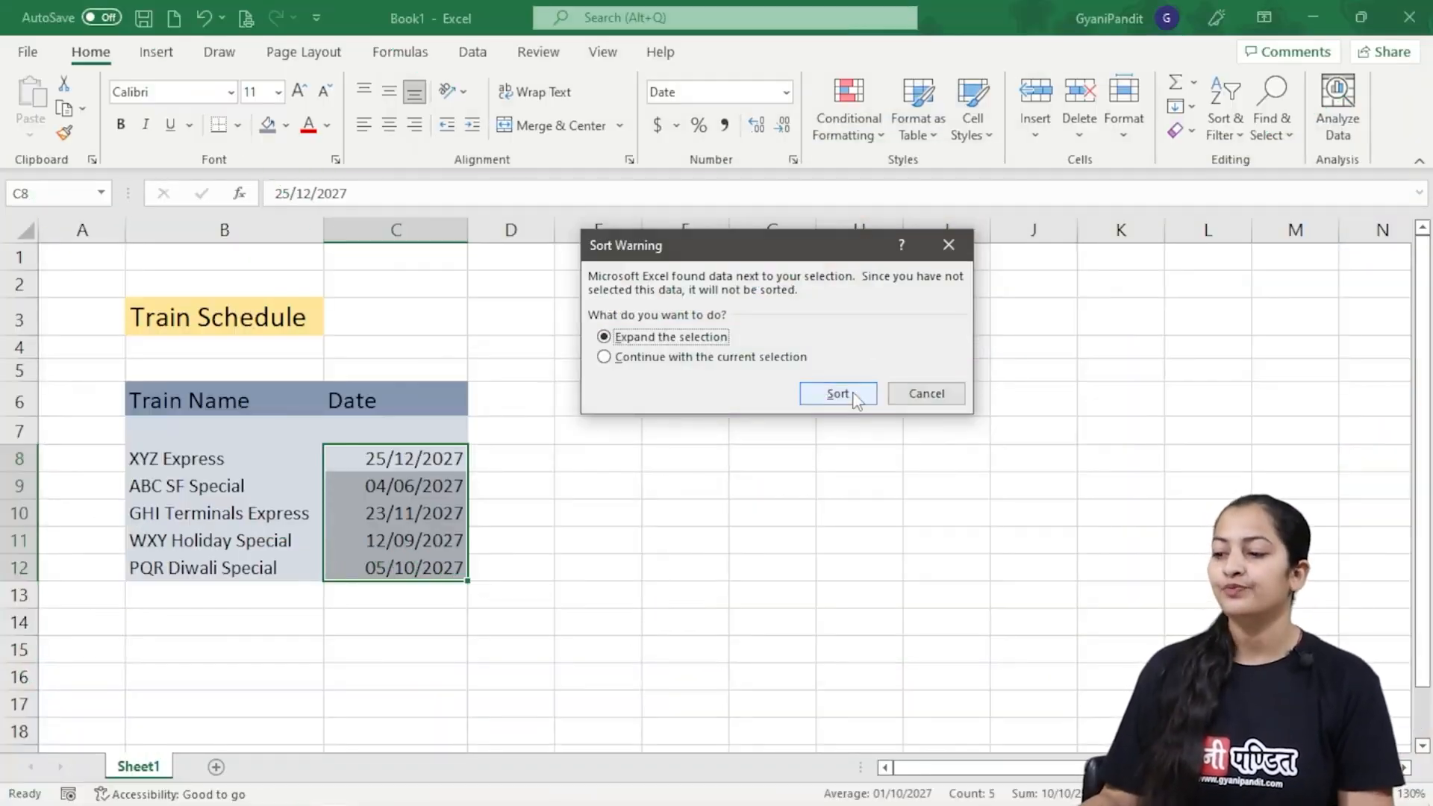
click(838, 394)
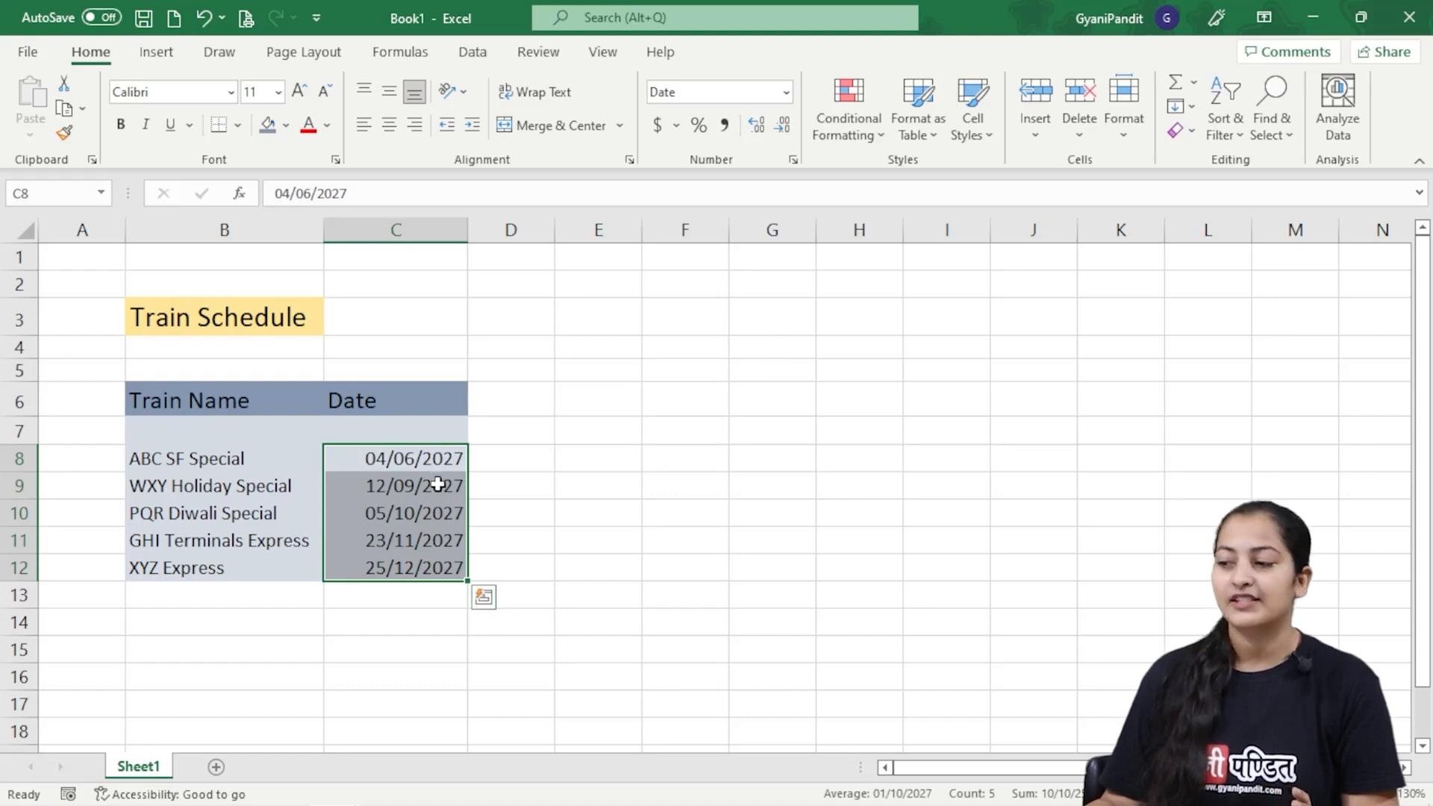
Step: Re-sort the train schedule by date from newest to oldest, expanding the selection to the train names
click(1236, 137)
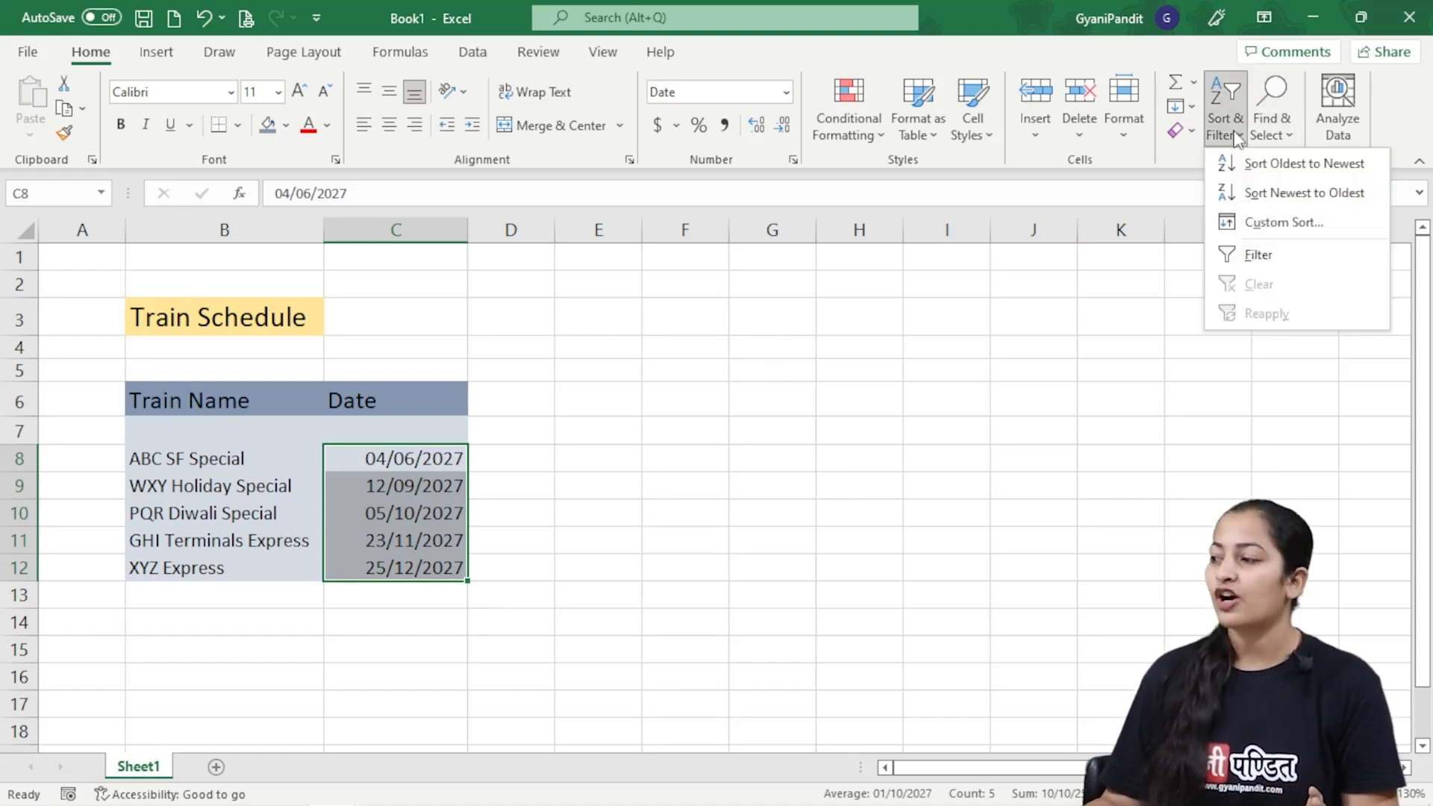
click(1267, 203)
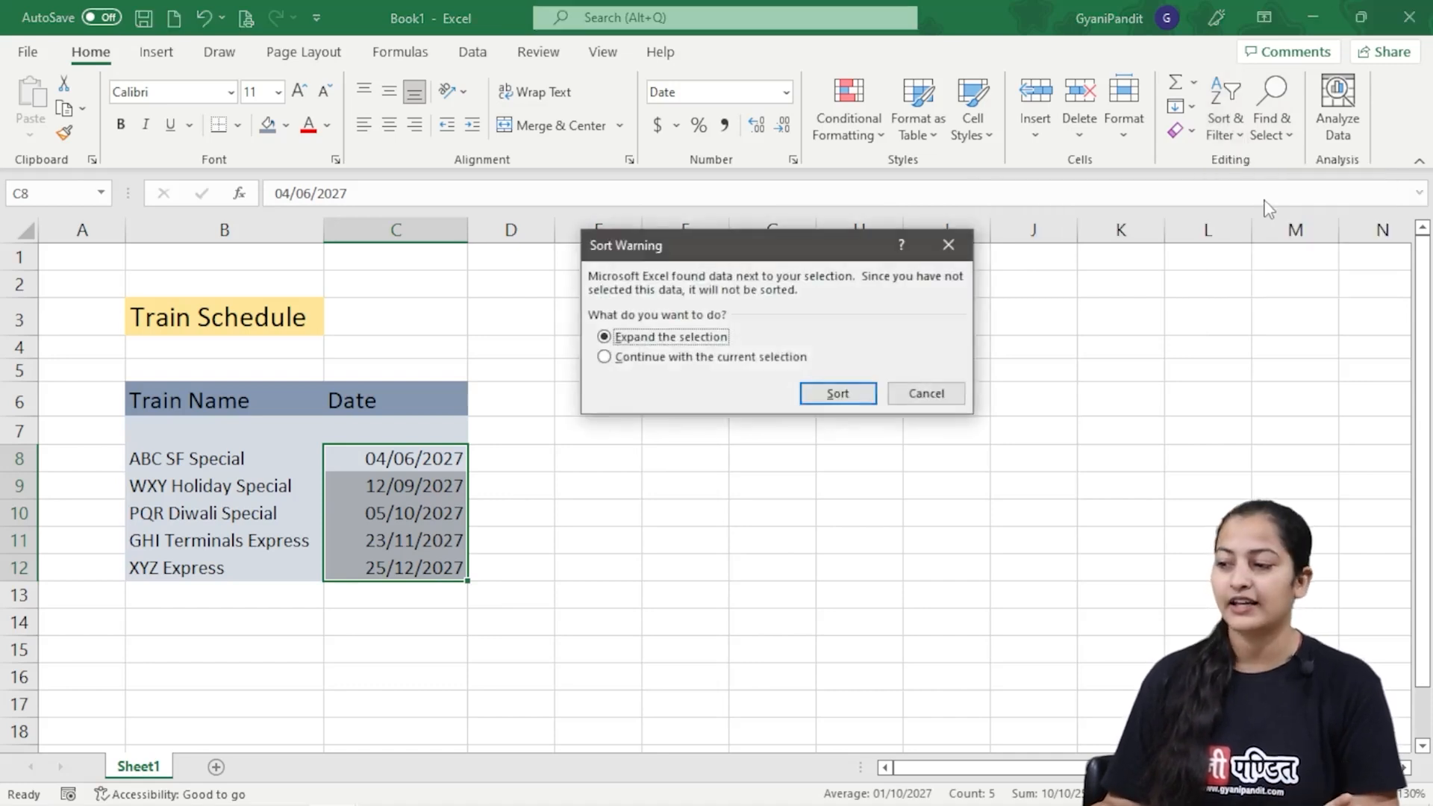
click(831, 398)
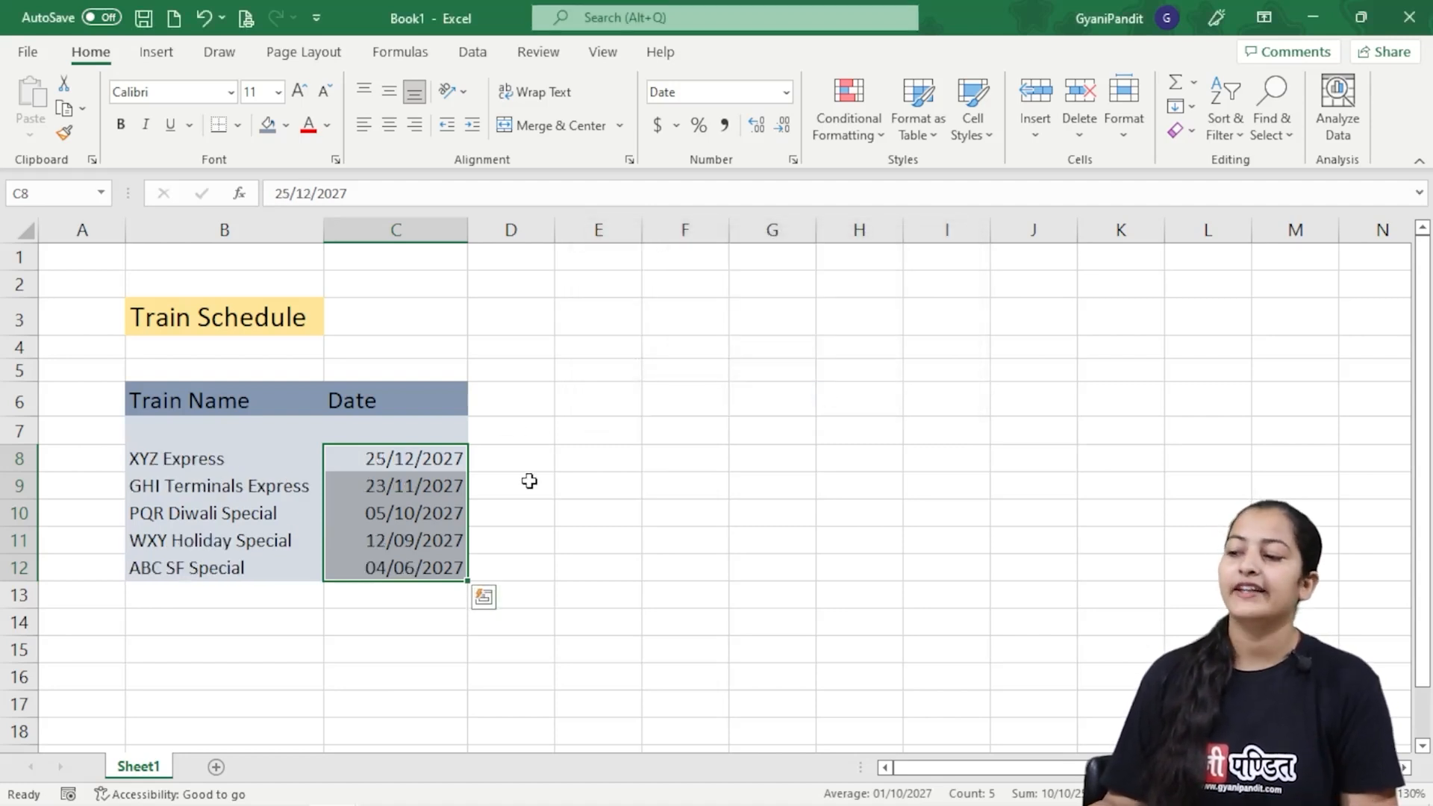